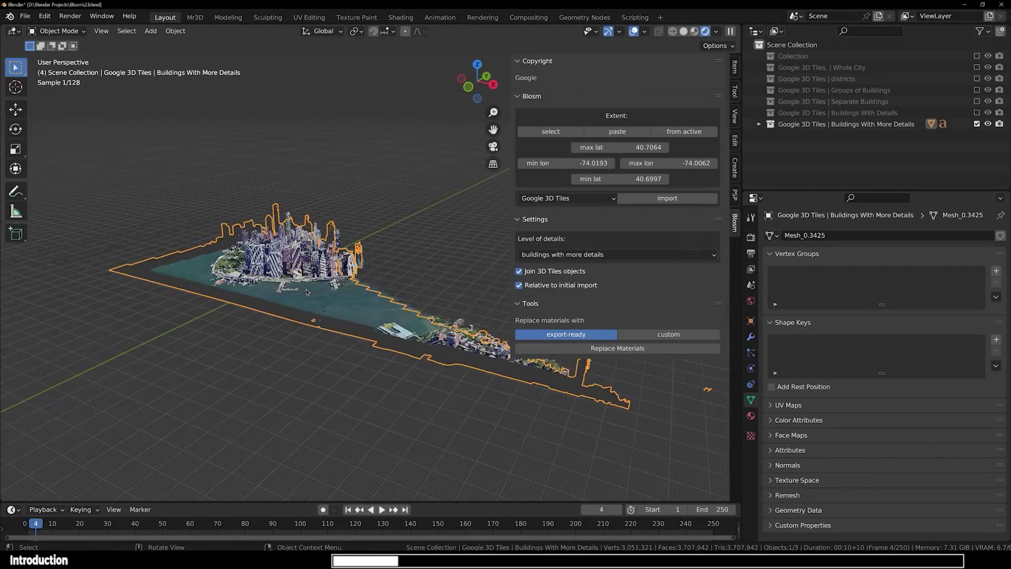
Step: Orbit the Manhattan 3D Tiles model toward the park and hide the Blosm sidebar
scroll(307, 292, "up", 5)
middle_click_drag(295, 286, 411, 296)
key("n")
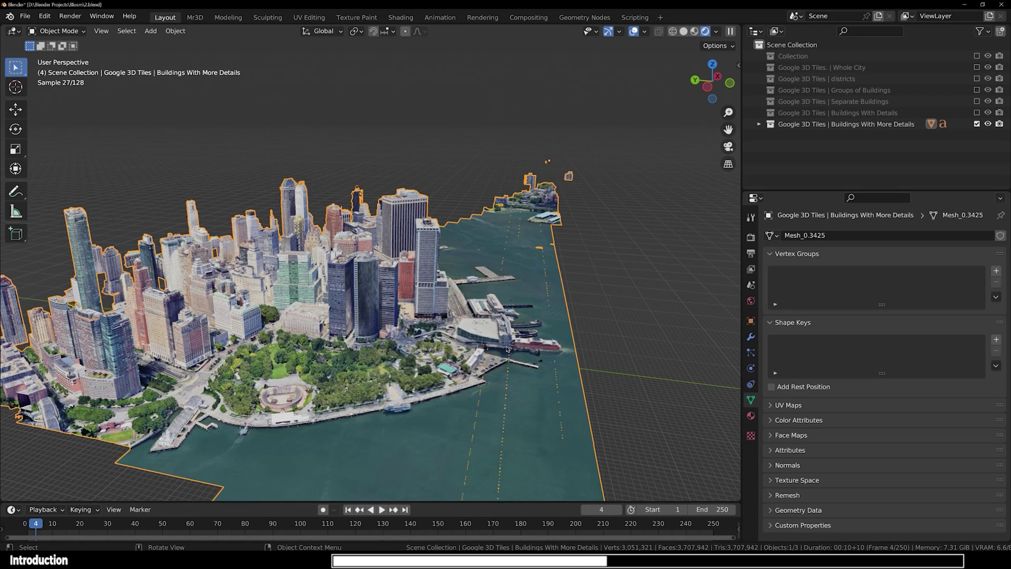
Step: Scroll through the Photorealistic 3D Tiles blog post intro, highlighting the Experimental release paragraph
middle_click_drag(432, 399, 447, 403)
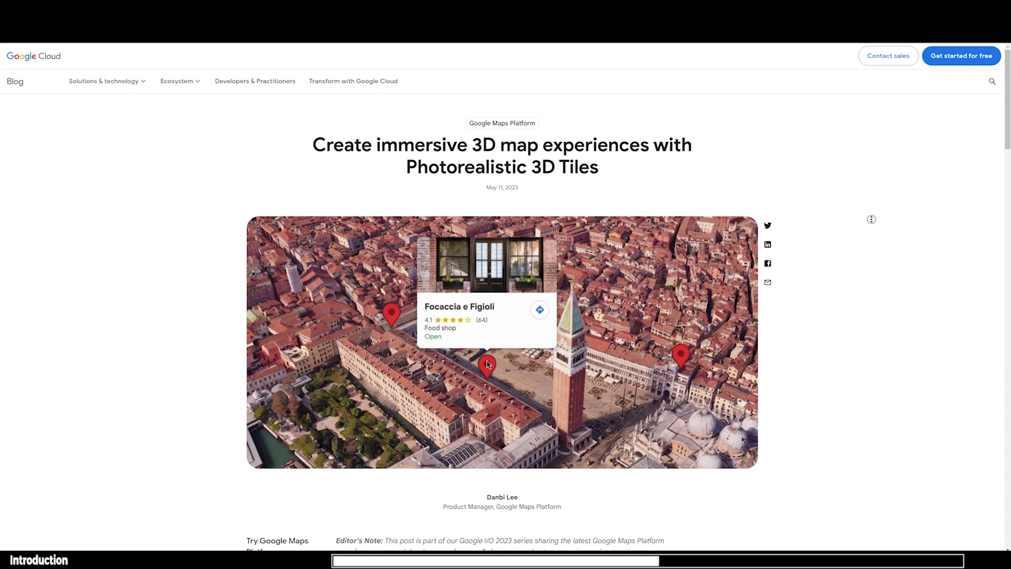
scroll(871, 230, "down", 2)
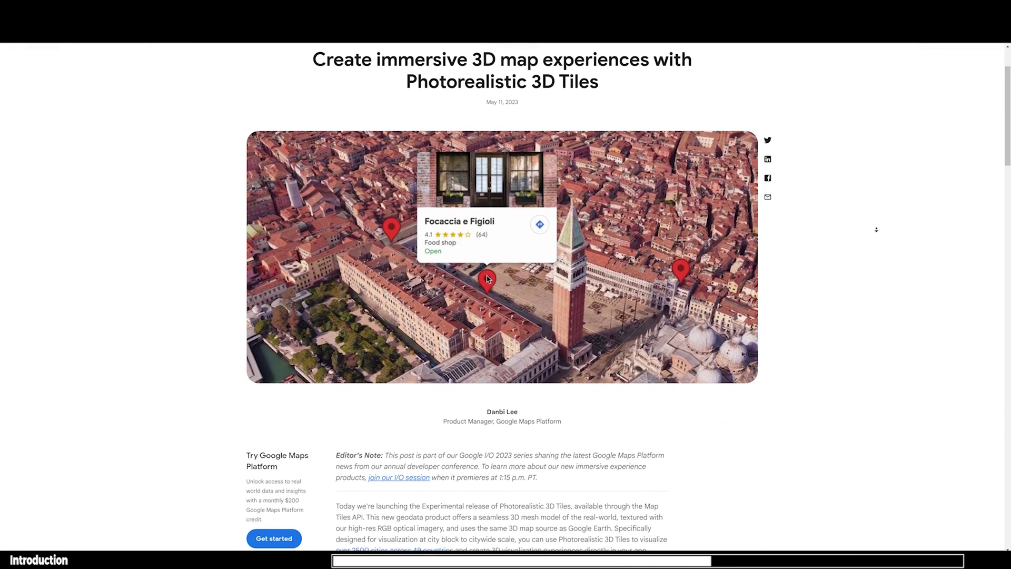
scroll(876, 233, "down", 2)
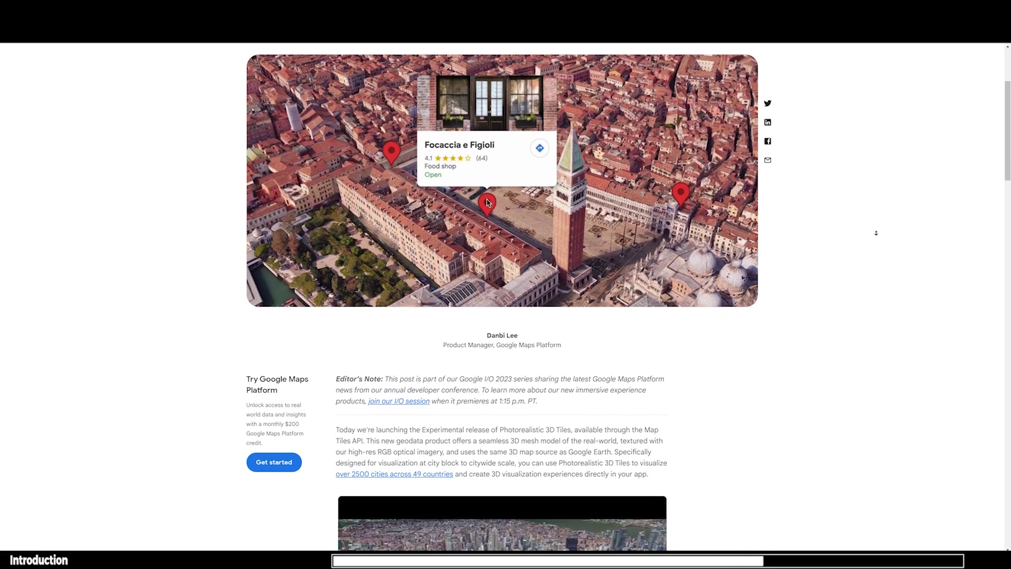
scroll(875, 233, "down", 2)
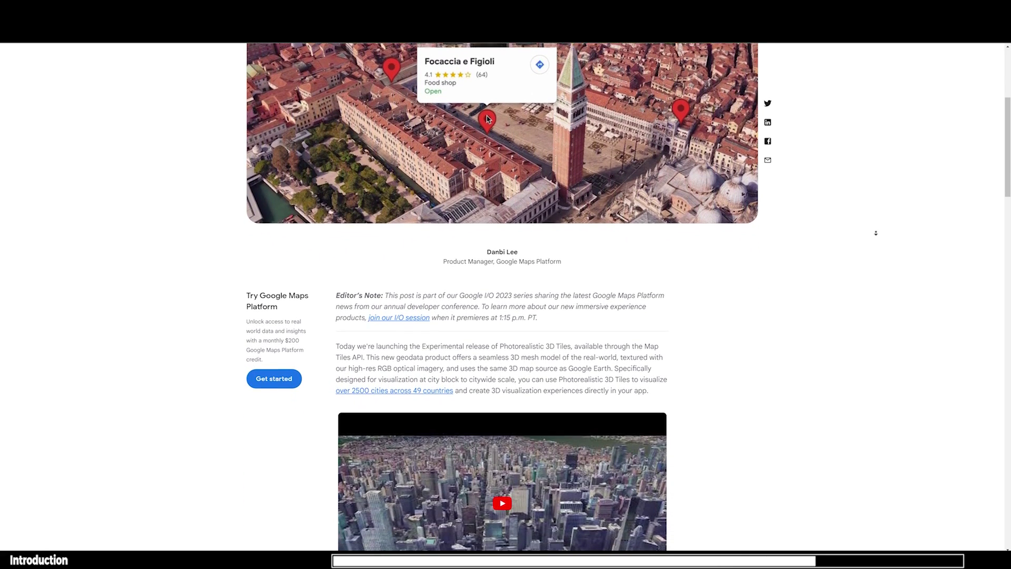
left_click_drag(459, 330, 623, 352)
left_click(725, 332)
scroll(726, 331, "down", 3)
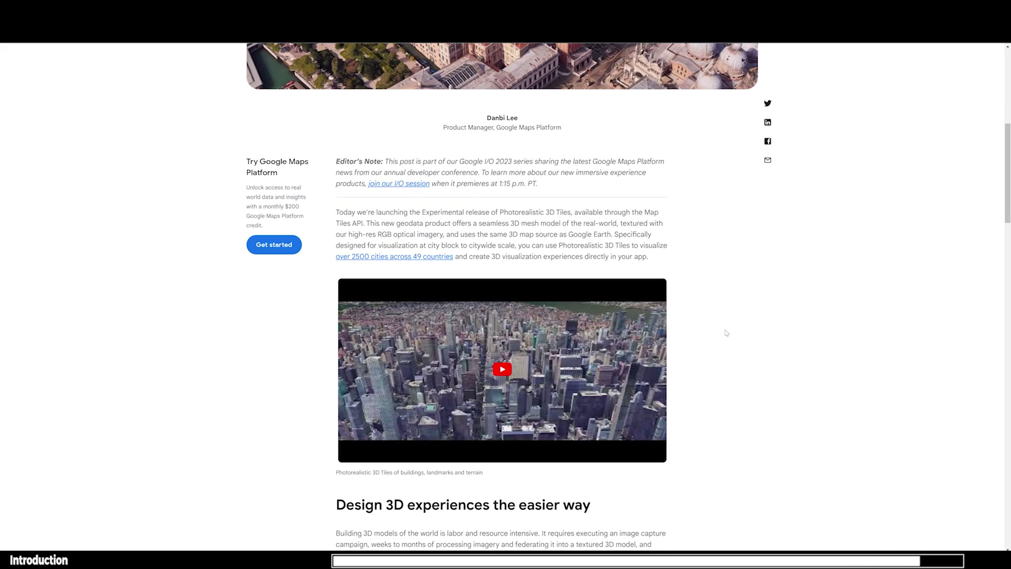
scroll(725, 332, "up", 9)
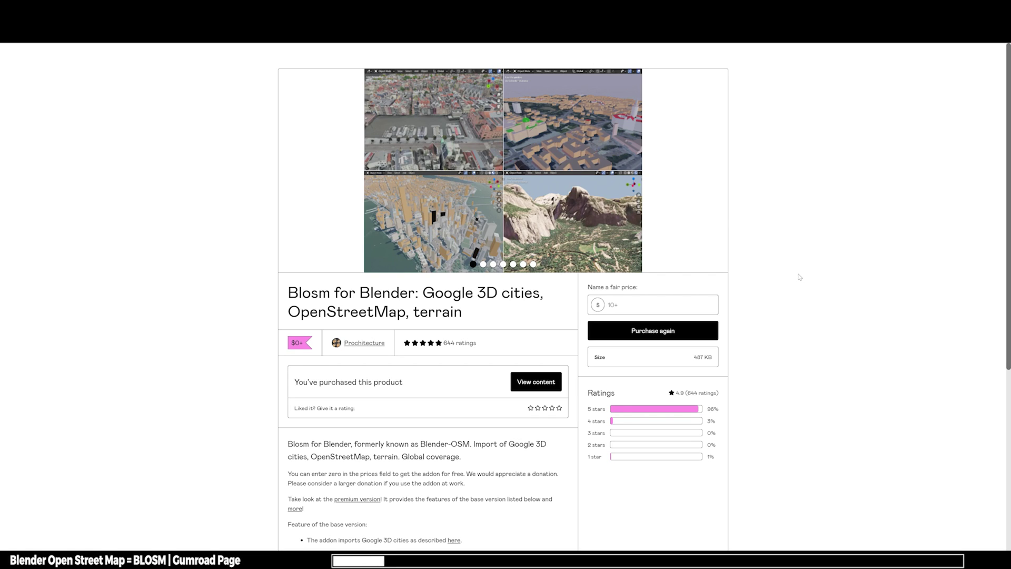
Step: Flip through the free Blosm listing's preview images and check the fair price field
left_click(716, 170)
left_click(716, 170)
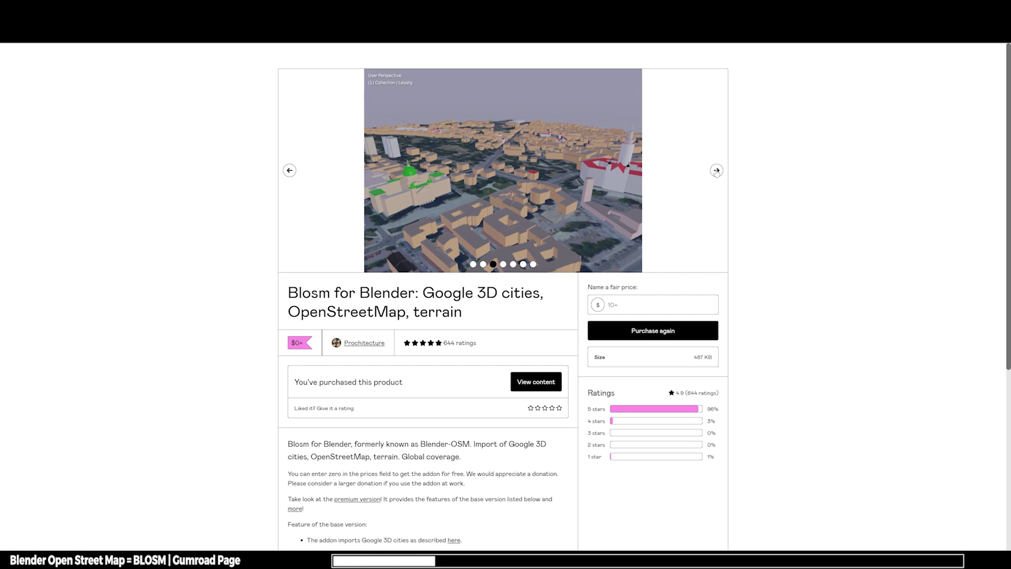
left_click(716, 170)
left_click(716, 170)
left_click(716, 170)
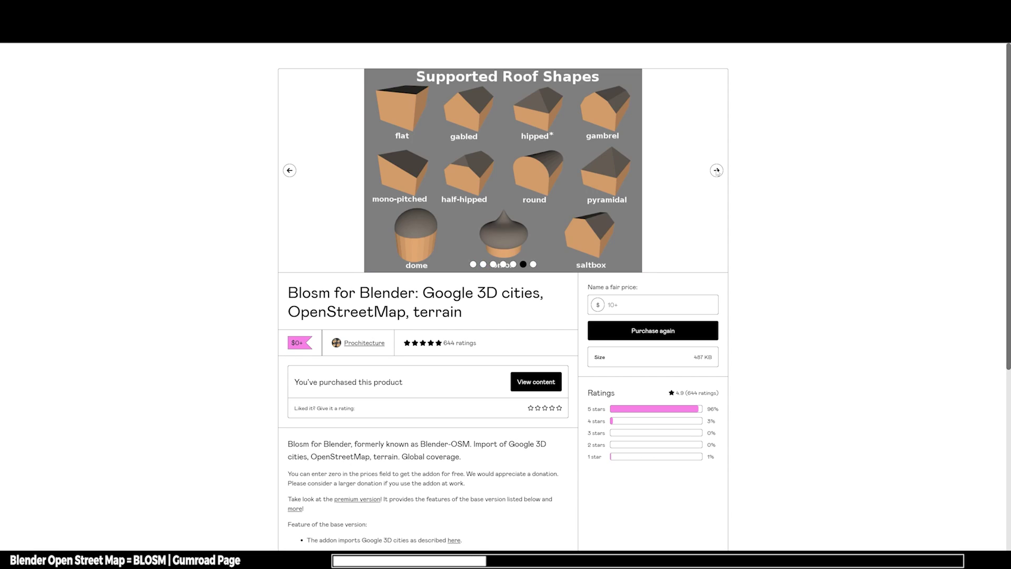
left_click(716, 170)
scroll(751, 214, "down", 2)
left_click(653, 199)
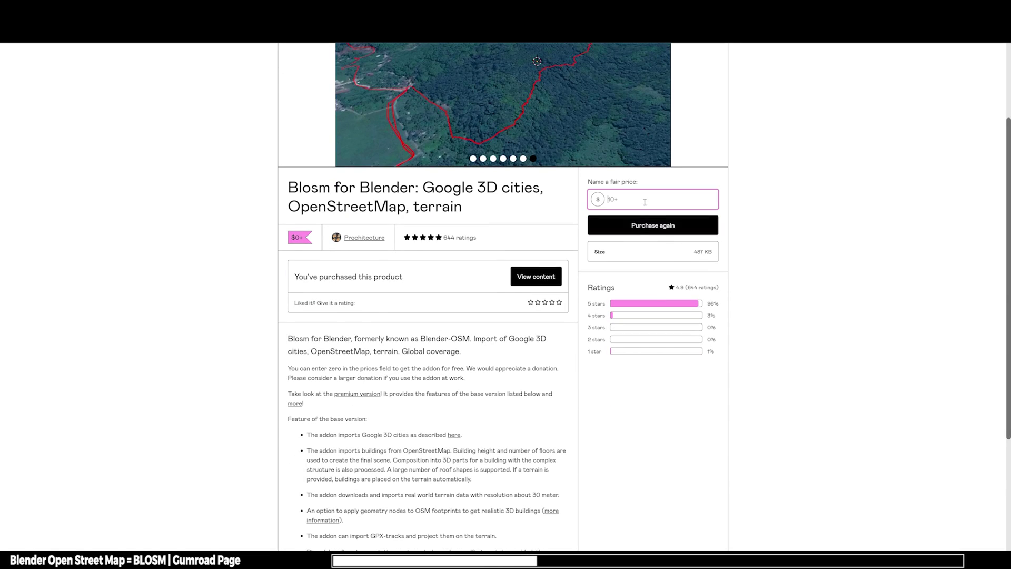
left_click(761, 246)
scroll(673, 278, "up", 2)
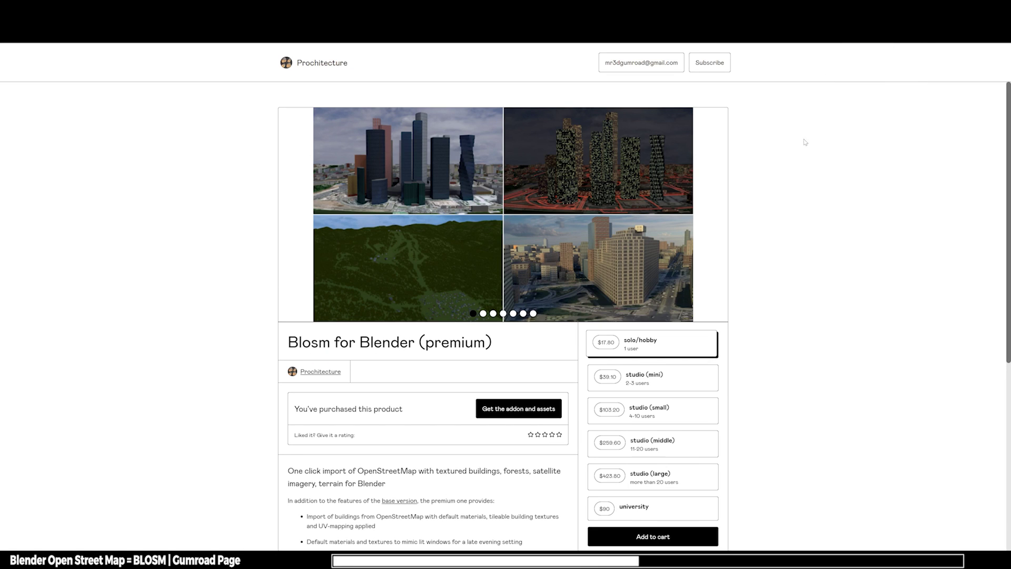
Step: Read the Blosm for Blender premium page title, intro line and first feature
left_click_drag(287, 345, 435, 342)
left_click(779, 330)
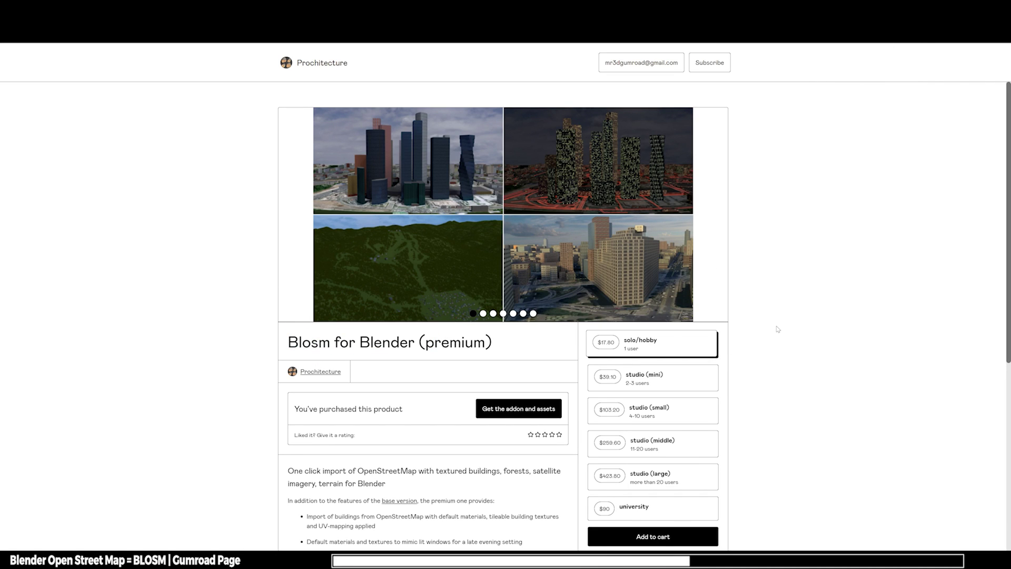
scroll(778, 331, "down", 2)
left_click_drag(288, 382, 483, 419)
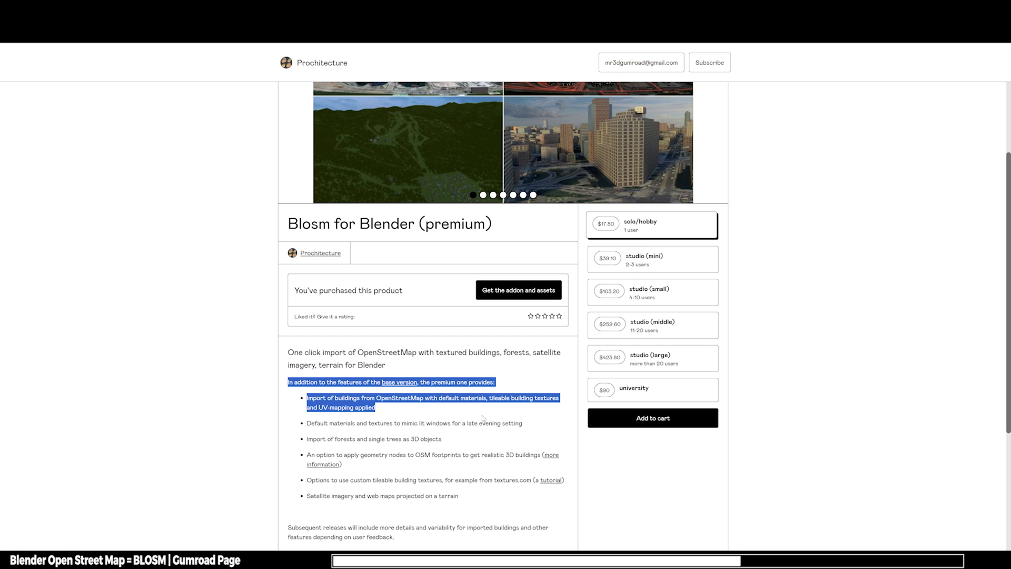
left_click(814, 394)
scroll(814, 392, "up", 1)
scroll(816, 393, "up", 2)
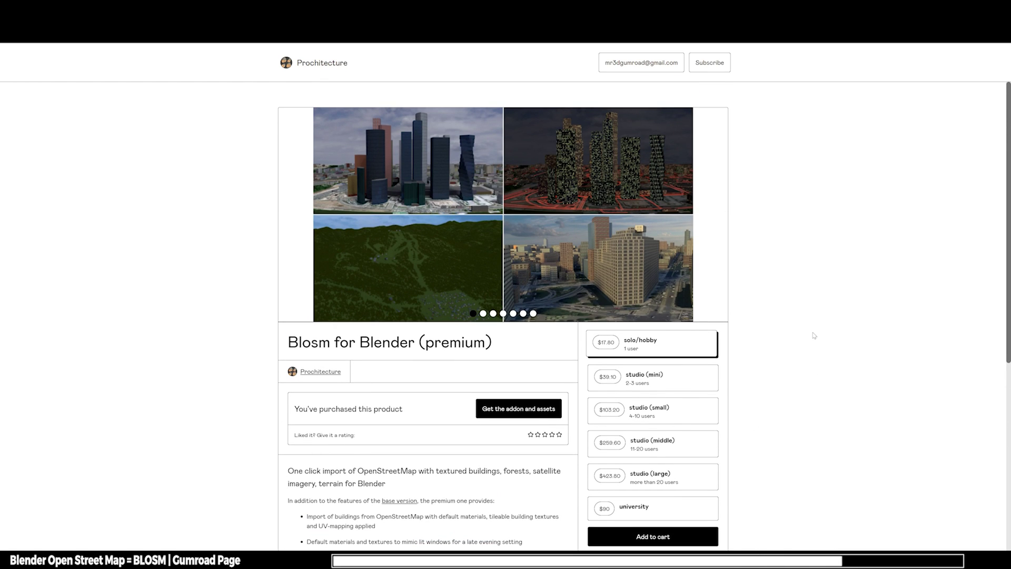
Step: Step through three of the premium version's preview images
left_click(717, 215)
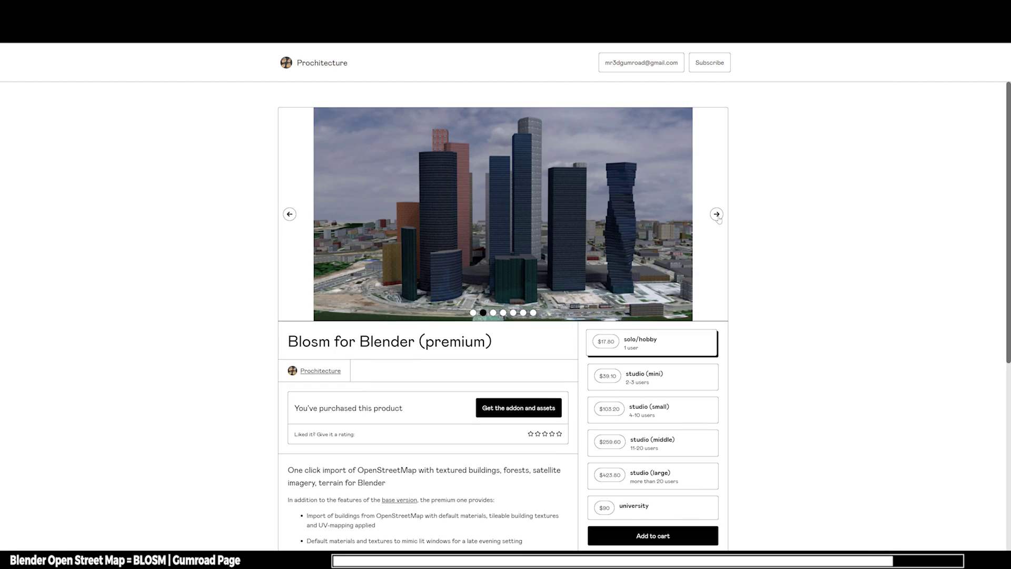
left_click(717, 215)
left_click(717, 214)
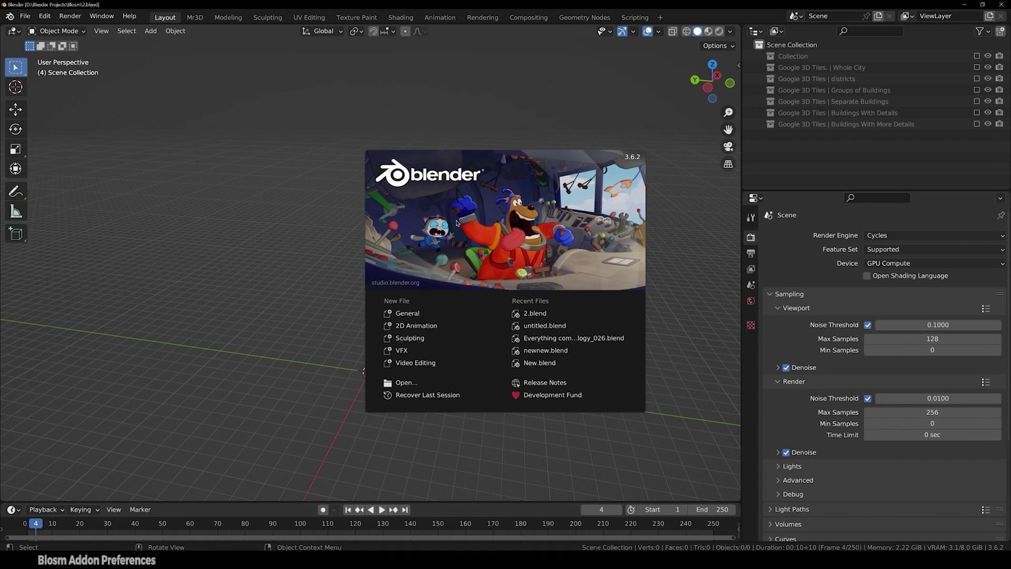
Step: Dismiss the Blender splash and open Preferences on the Add-ons section
left_click(350, 259)
left_click(44, 16)
left_click(78, 188)
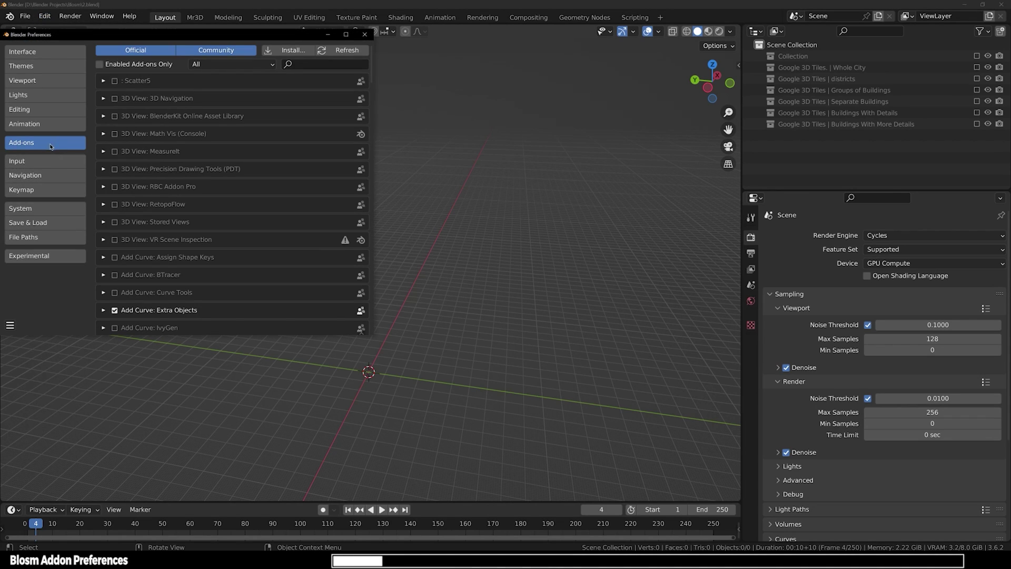
Step: Search add-ons for 'blos', expand Import-Export: Blosm, and scroll through its folder and key settings
left_click(309, 65)
type("blos")
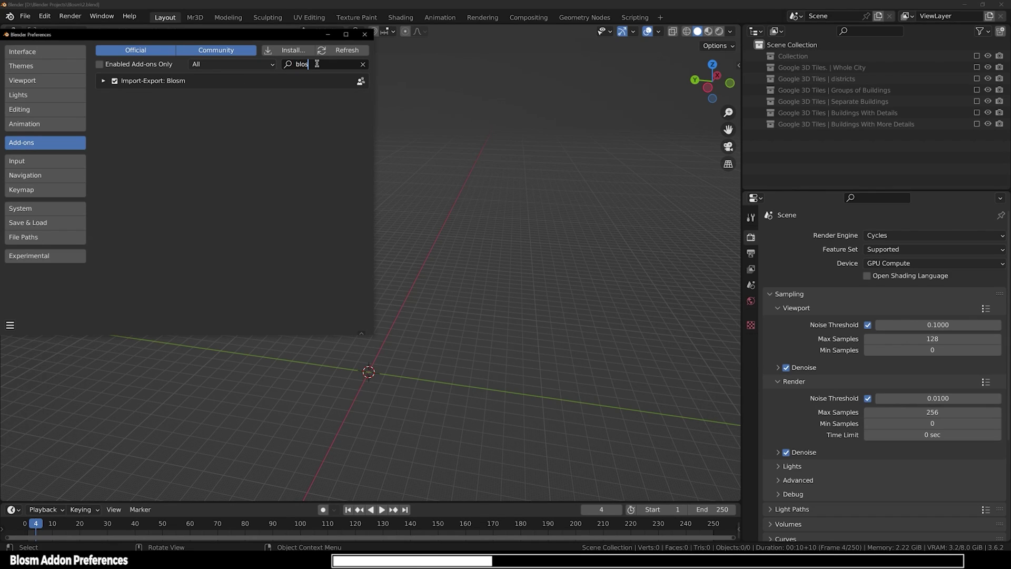
key("Return")
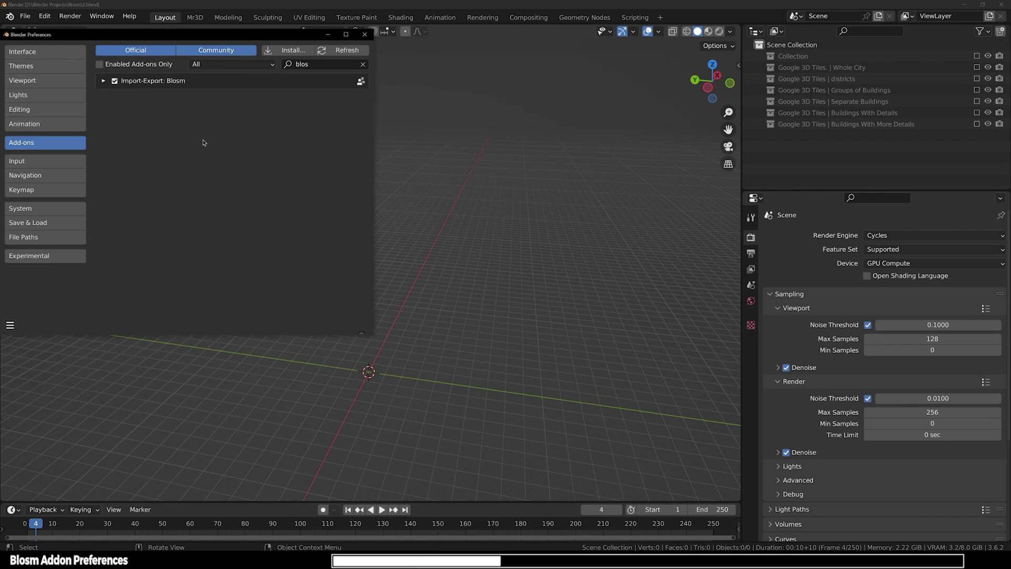
left_click(103, 82)
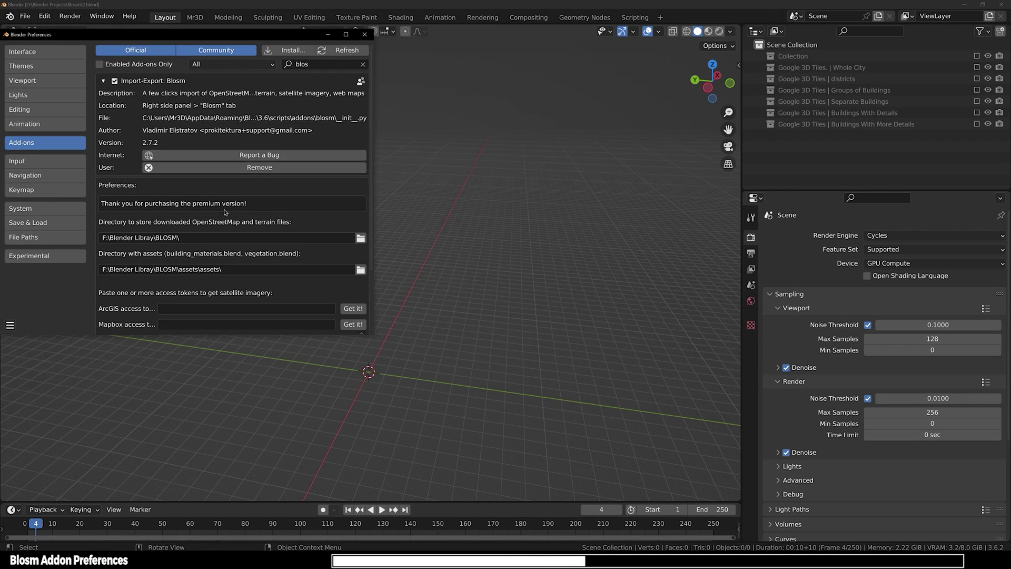
scroll(225, 212, "down", 3)
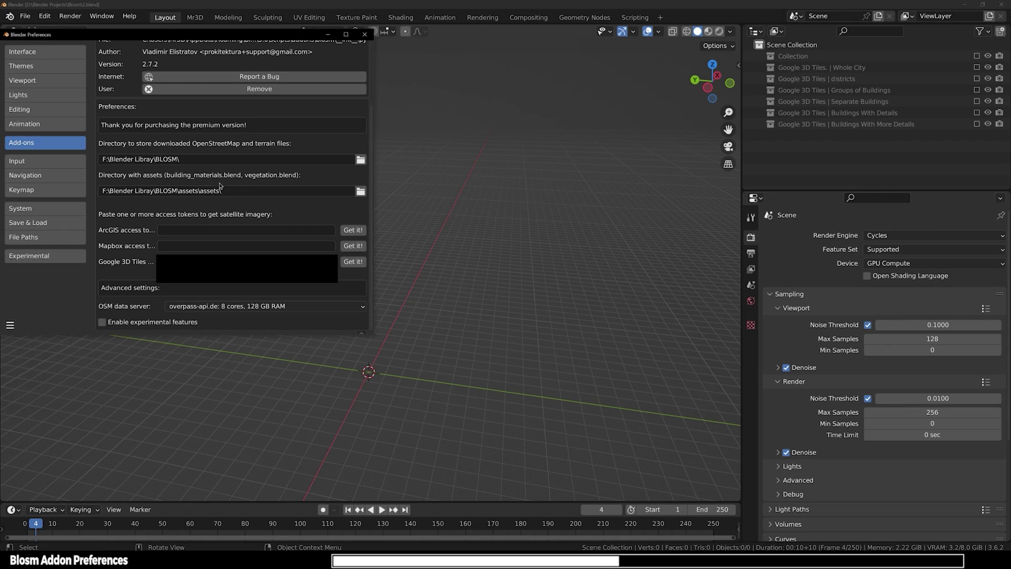
scroll(194, 193, "up", 2)
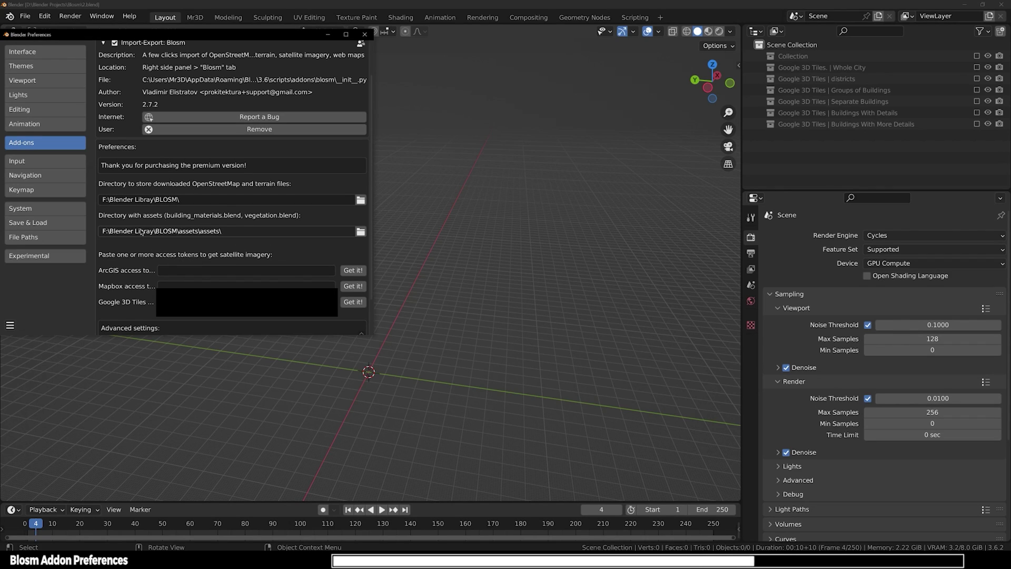
scroll(210, 234, "down", 2)
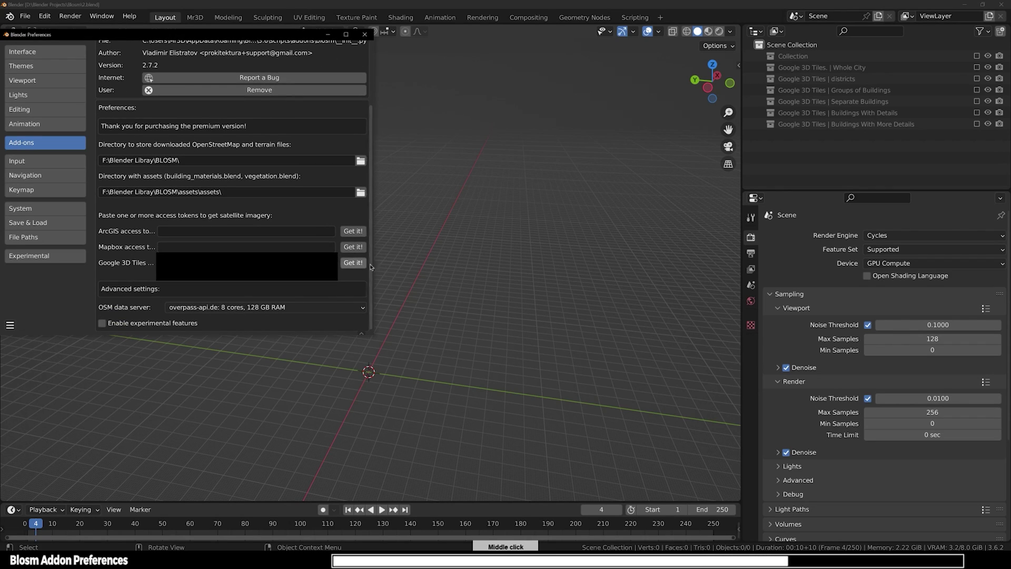
left_click_drag(372, 263, 442, 263)
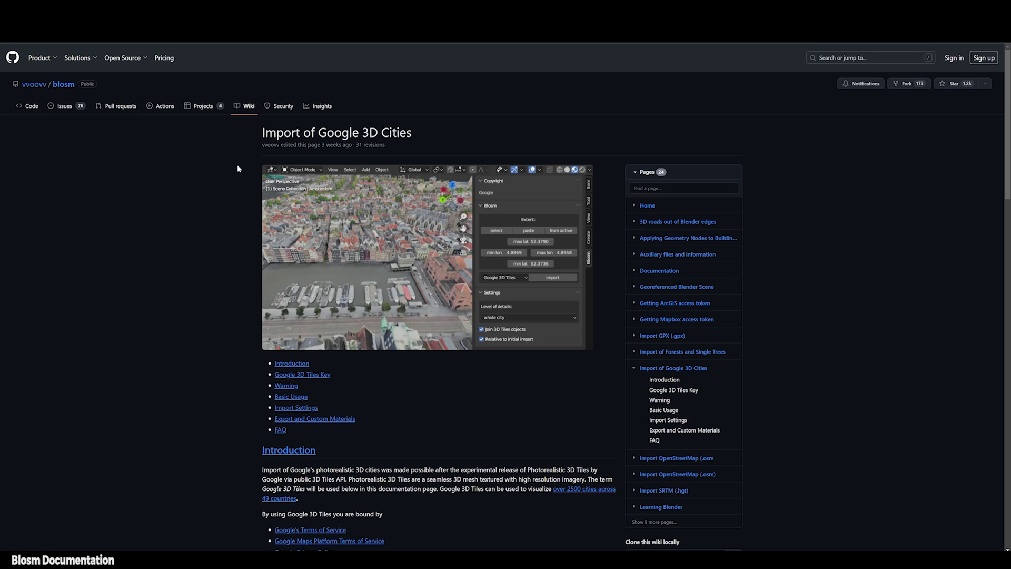
Step: Read the Import of Google 3D Cities wiki title and Introduction
left_click_drag(257, 131, 441, 138)
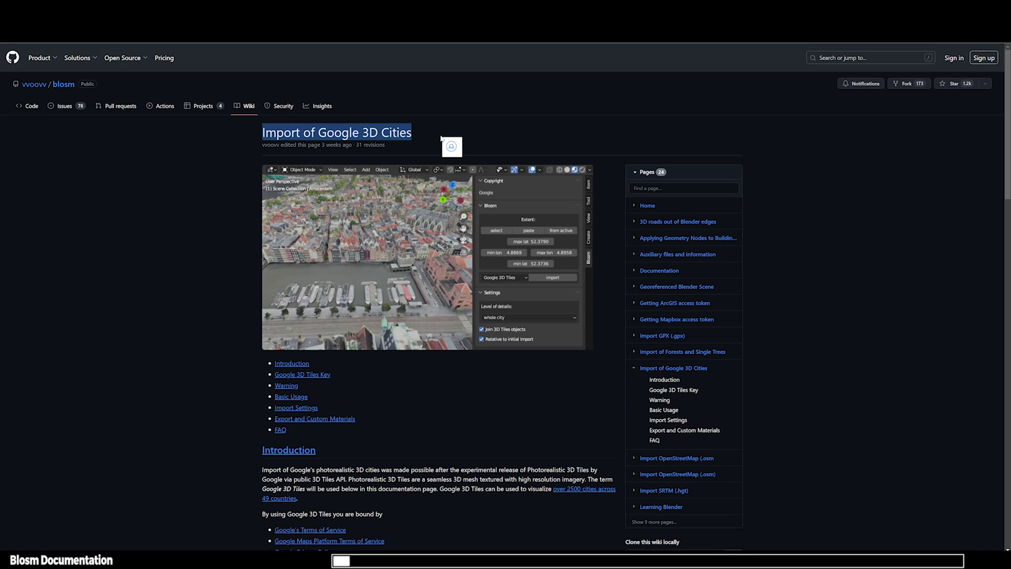
left_click(480, 125)
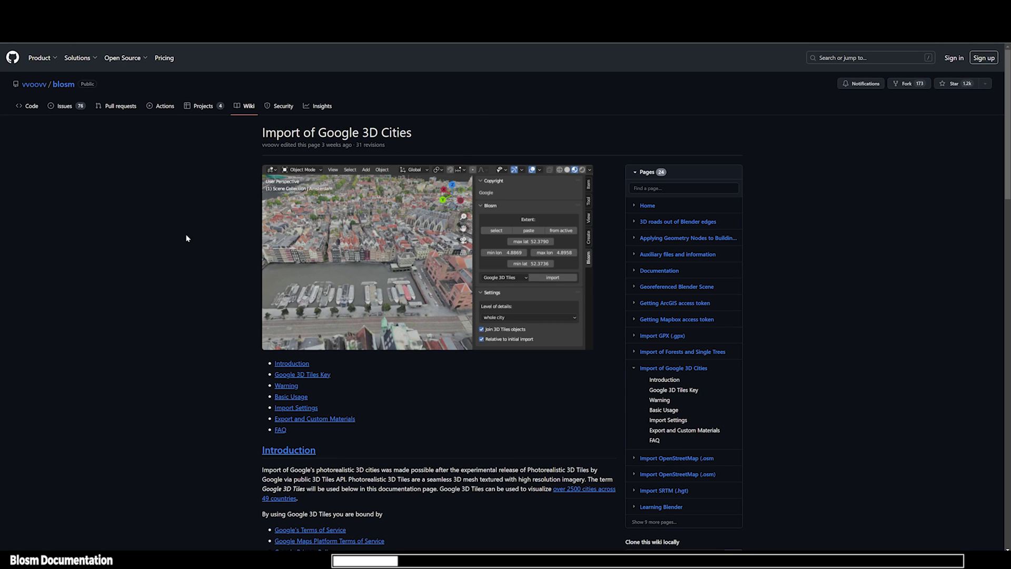
scroll(186, 238, "down", 5)
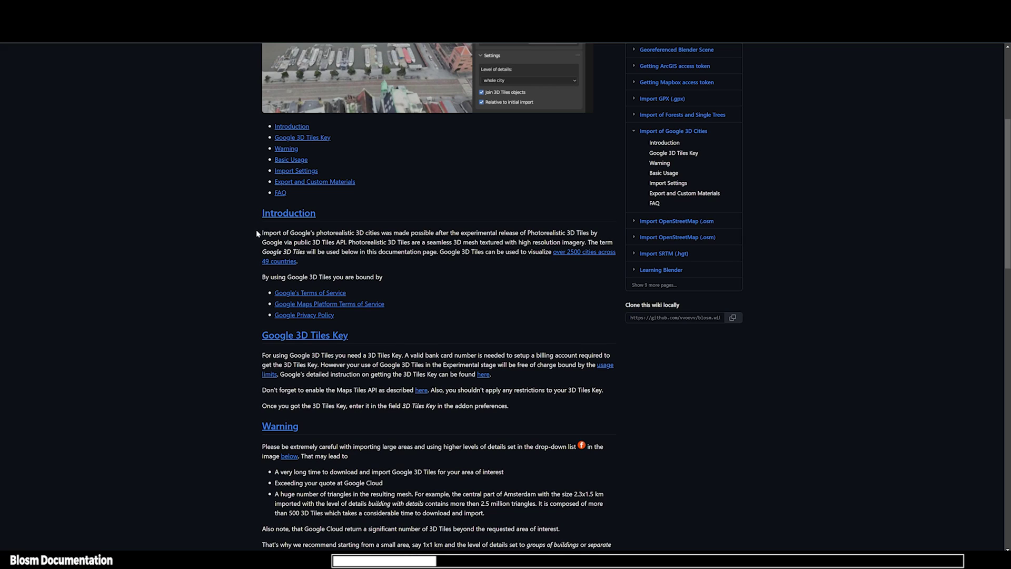
left_click_drag(264, 232, 289, 243)
left_click(192, 284)
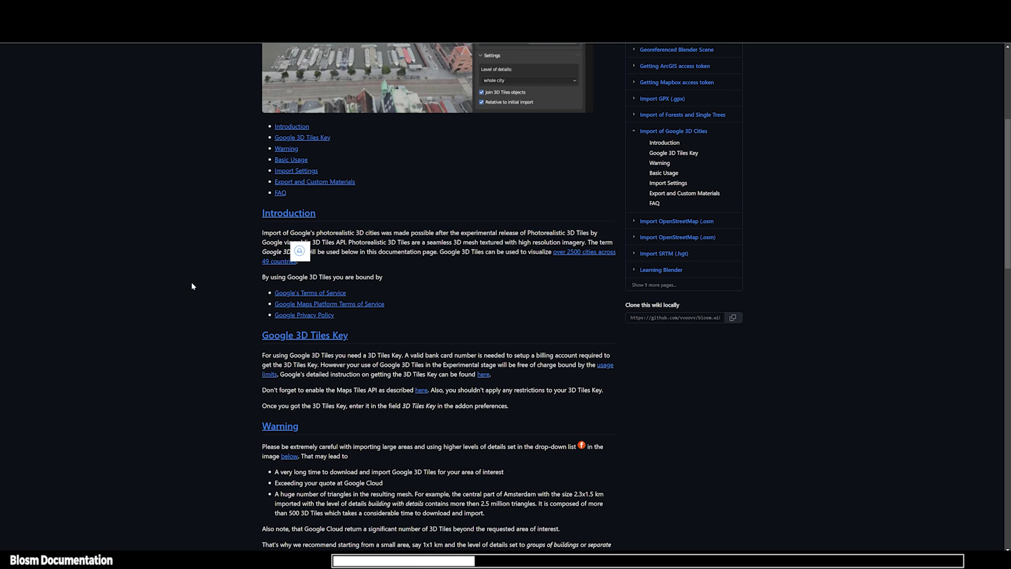
scroll(226, 274, "down", 3)
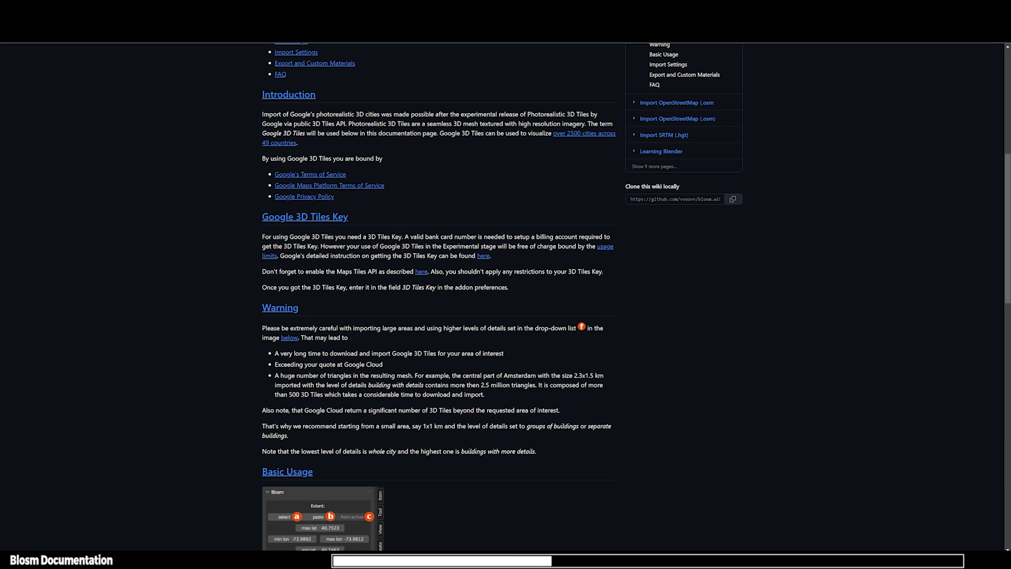
Step: Review the bank card requirement and Map Tiles API note, then follow the 'here' link
left_click_drag(405, 236, 596, 246)
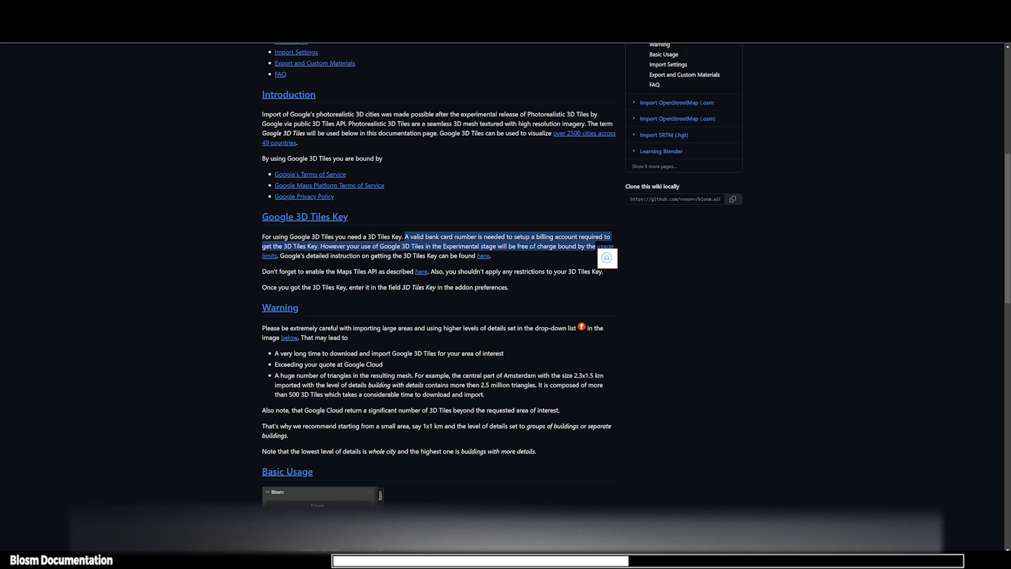
left_click(420, 241)
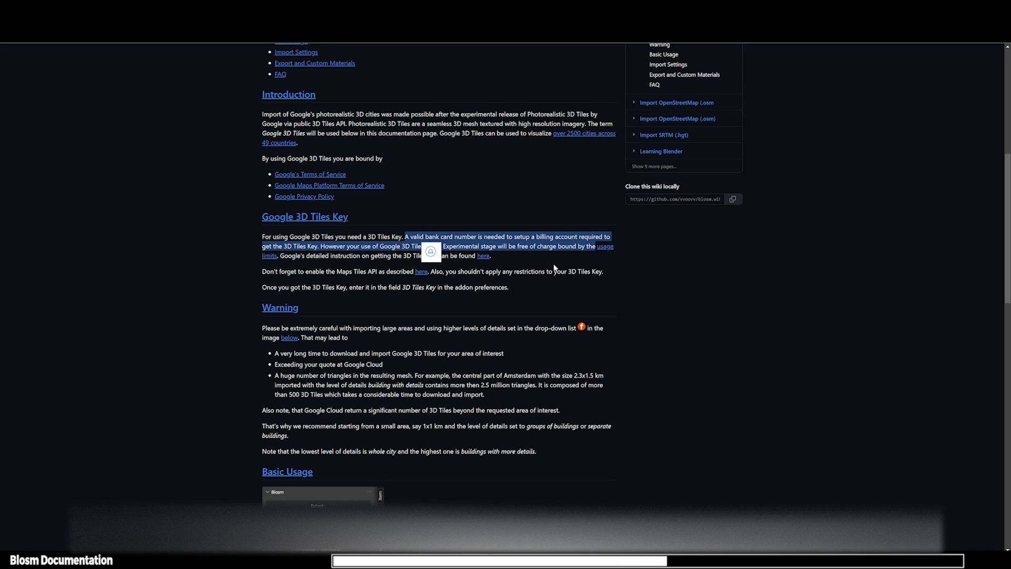
left_click(554, 268)
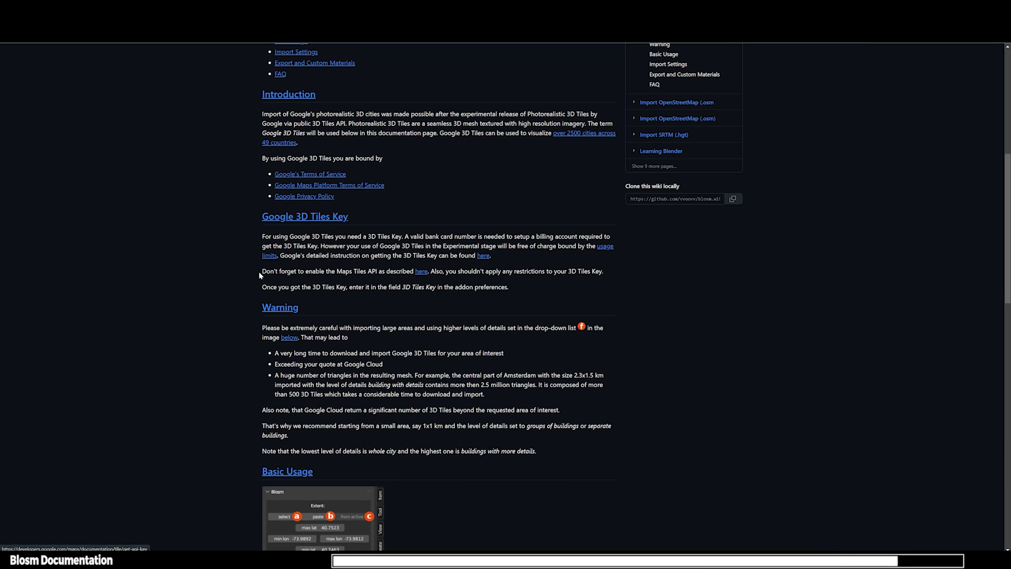
left_click_drag(262, 271, 287, 272)
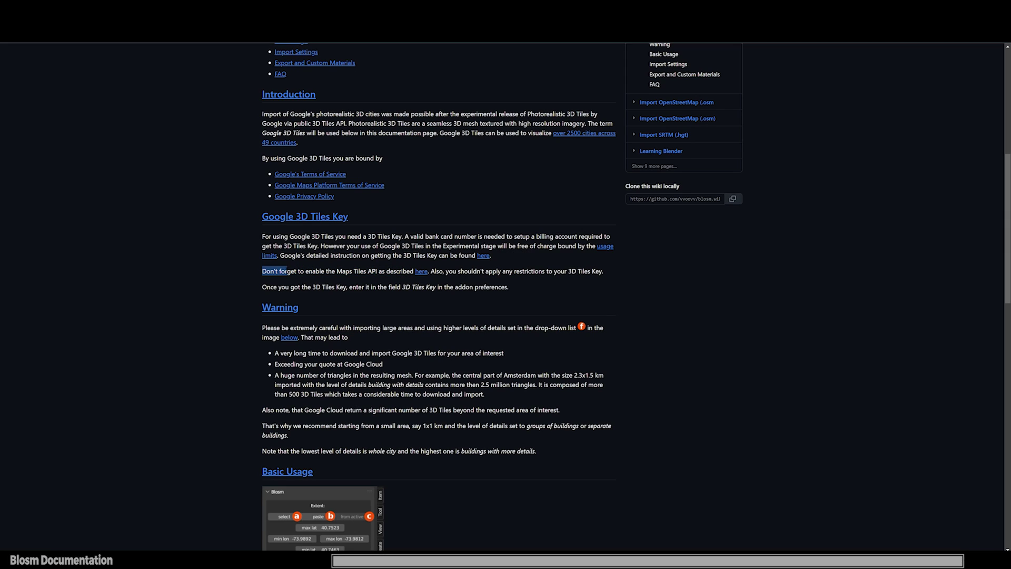
left_click(238, 273)
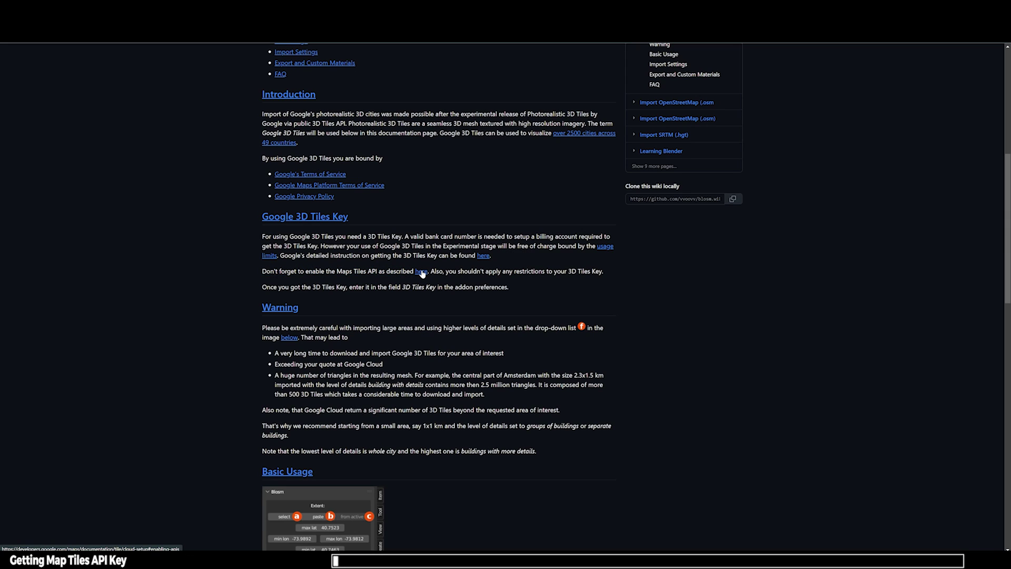
left_click(421, 271)
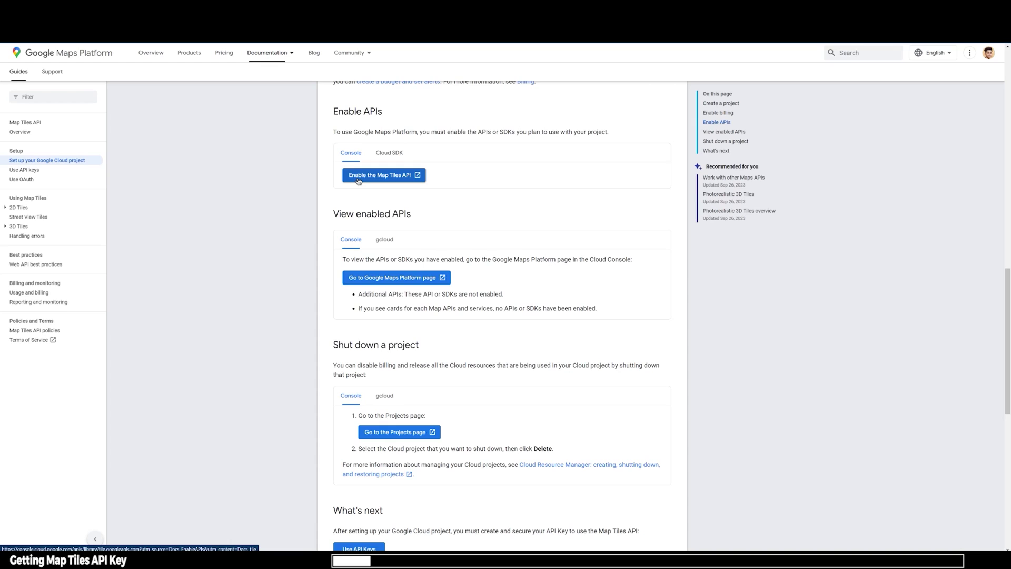
Step: Enable the Map Tiles API and go back to the APIs & Services overview
left_click(388, 181)
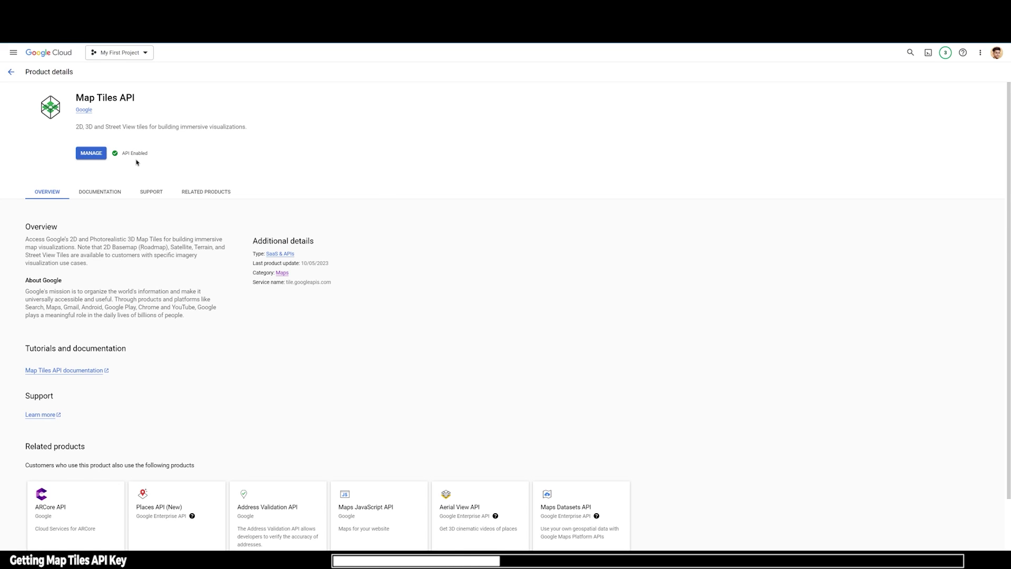
left_click(13, 73)
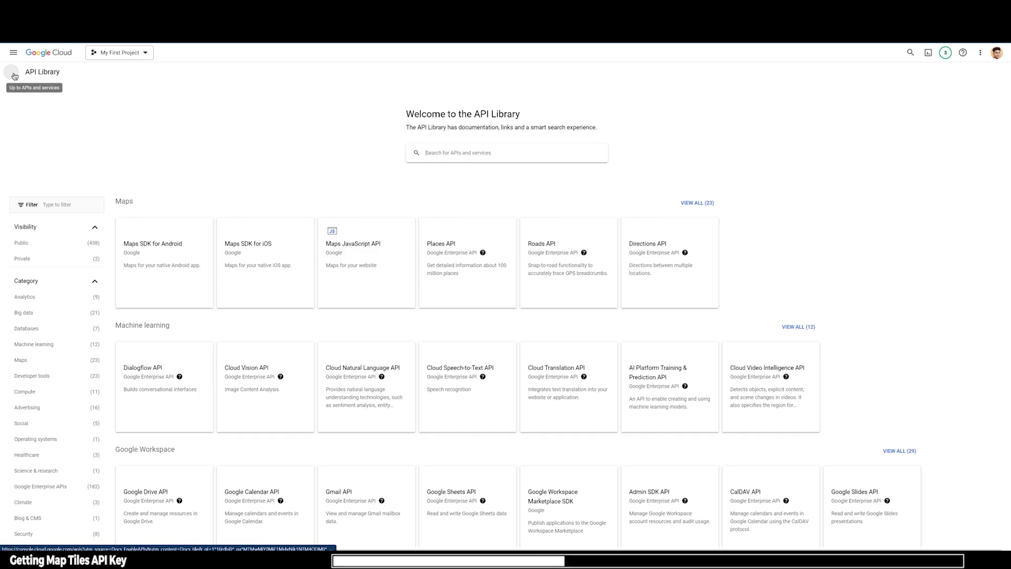
left_click(13, 75)
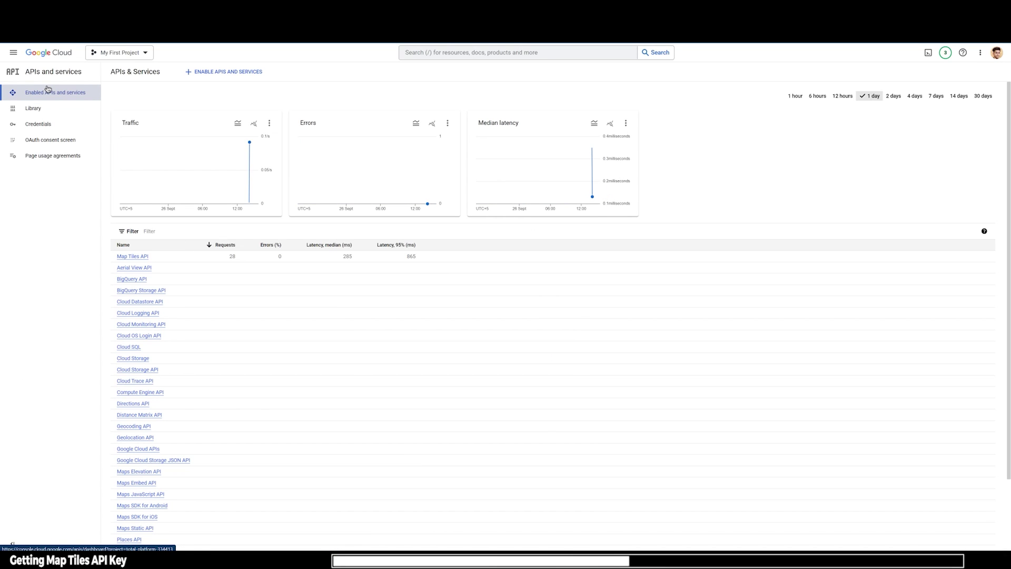
Step: Create a new API key under Credentials, then switch back to Blender's Preferences window
left_click(39, 130)
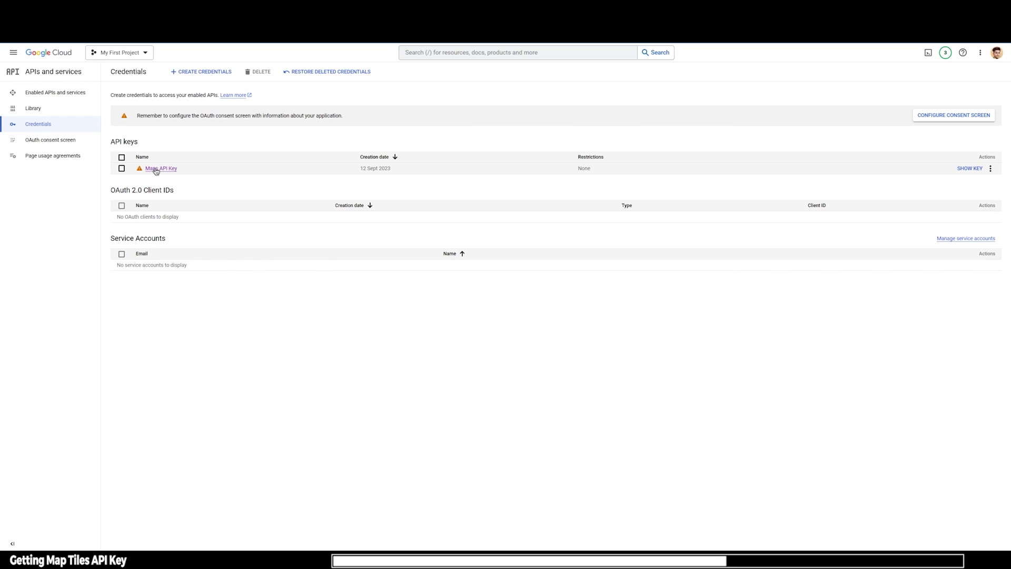
left_click(194, 73)
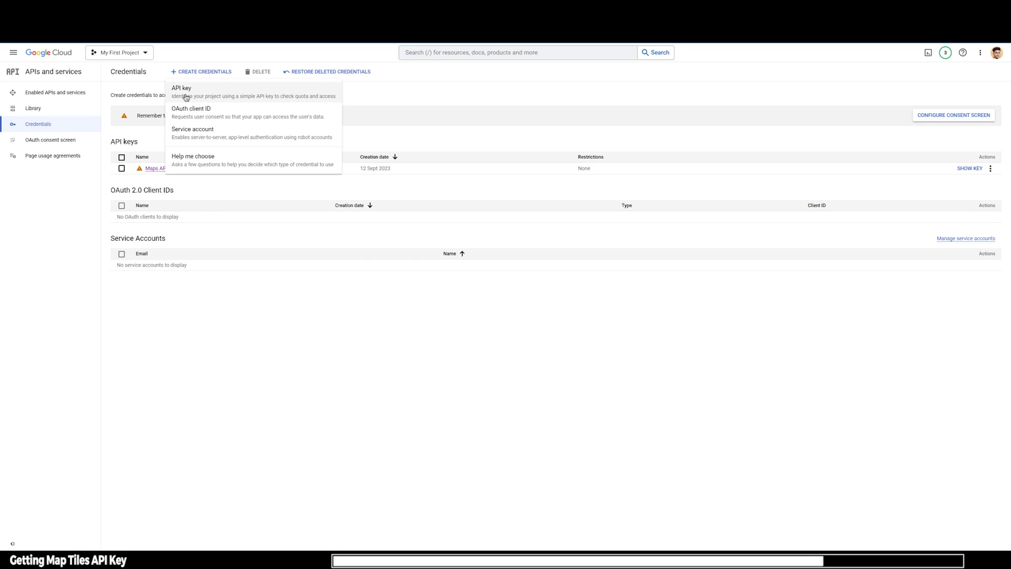
left_click(186, 97)
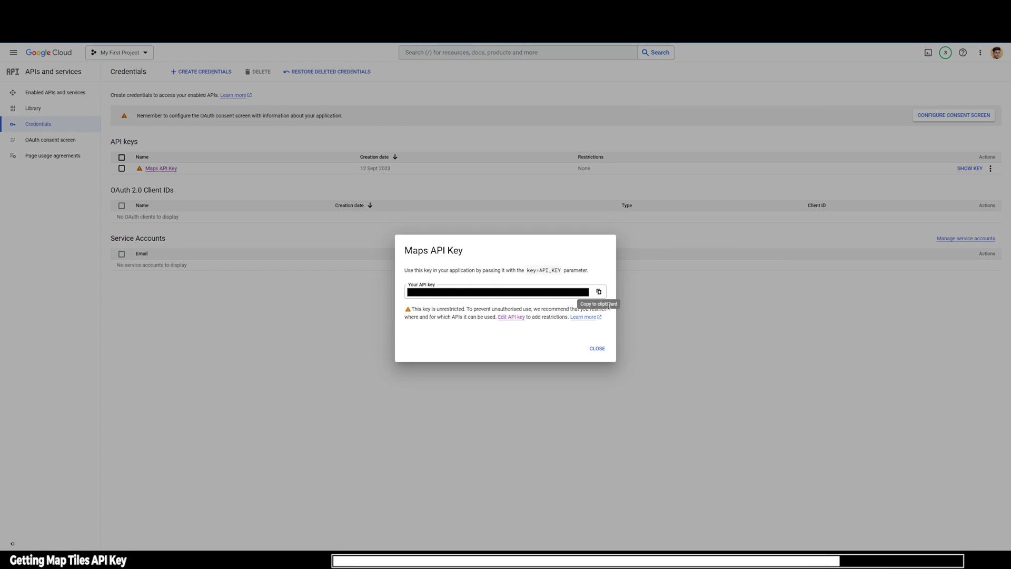
left_click(593, 346)
left_click(424, 559)
left_click(465, 526)
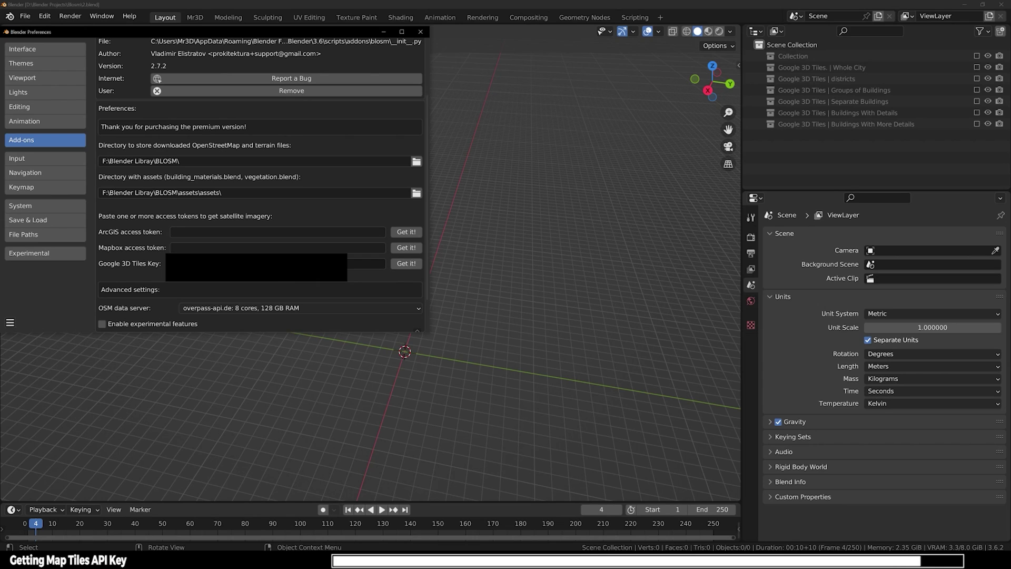
Step: Save Preferences from the hamburger menu, close the window, and show the viewport sidebar
left_click(10, 323)
left_click(42, 293)
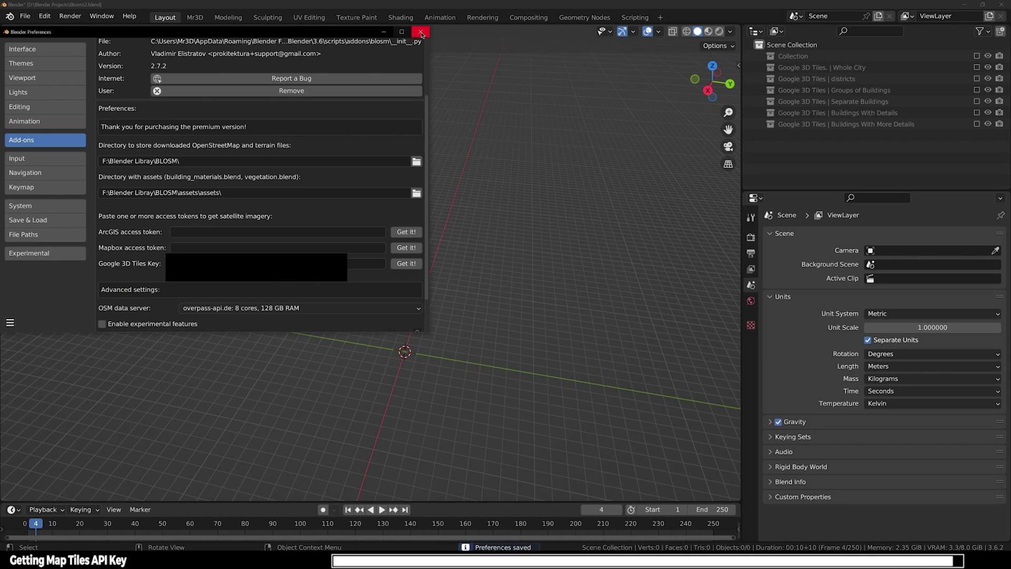
left_click(420, 32)
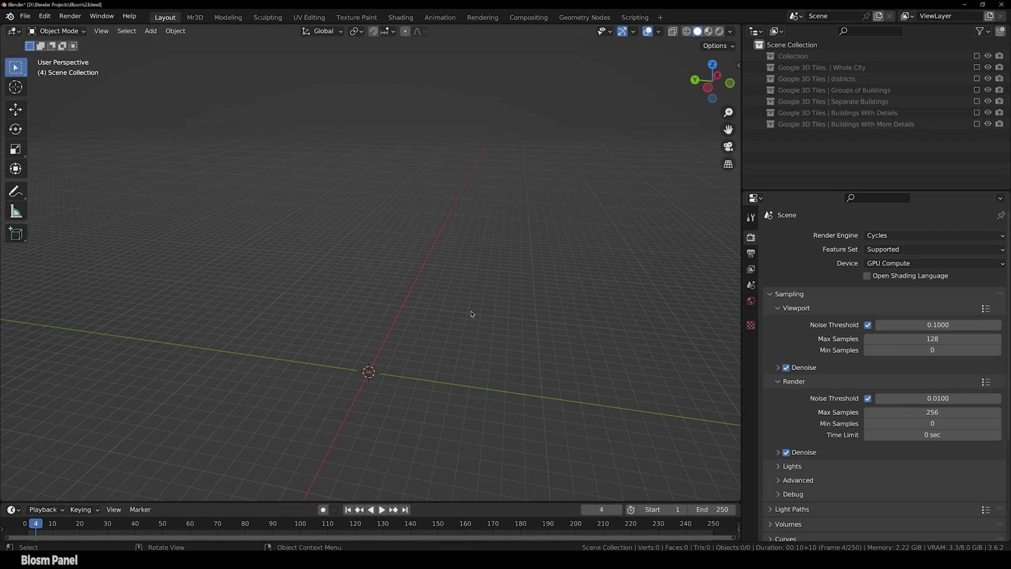
key("n")
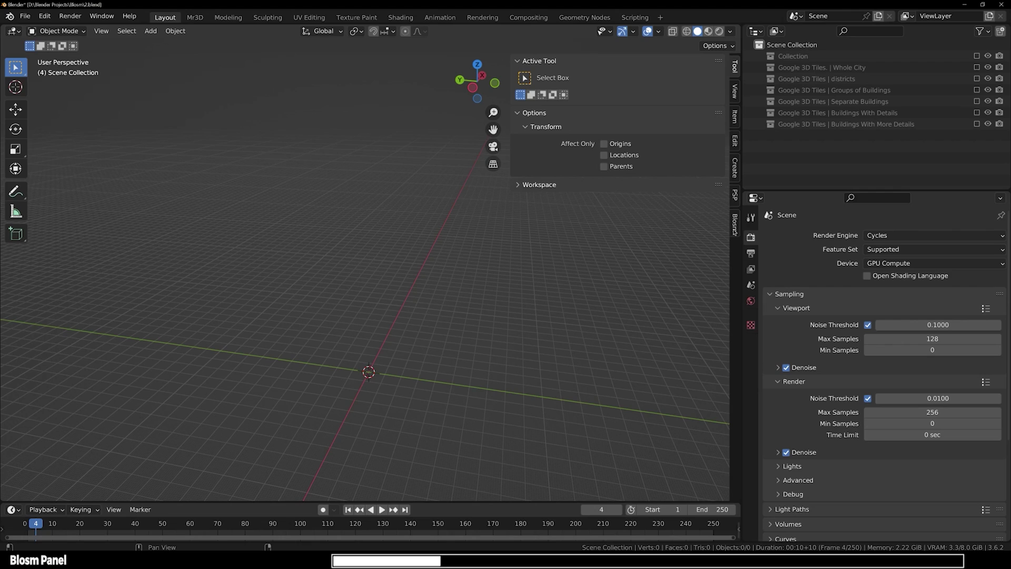
Step: Open the Blosm tab, drag the sidebar wider, and keep Google 3D Tiles as data type
left_click(734, 231)
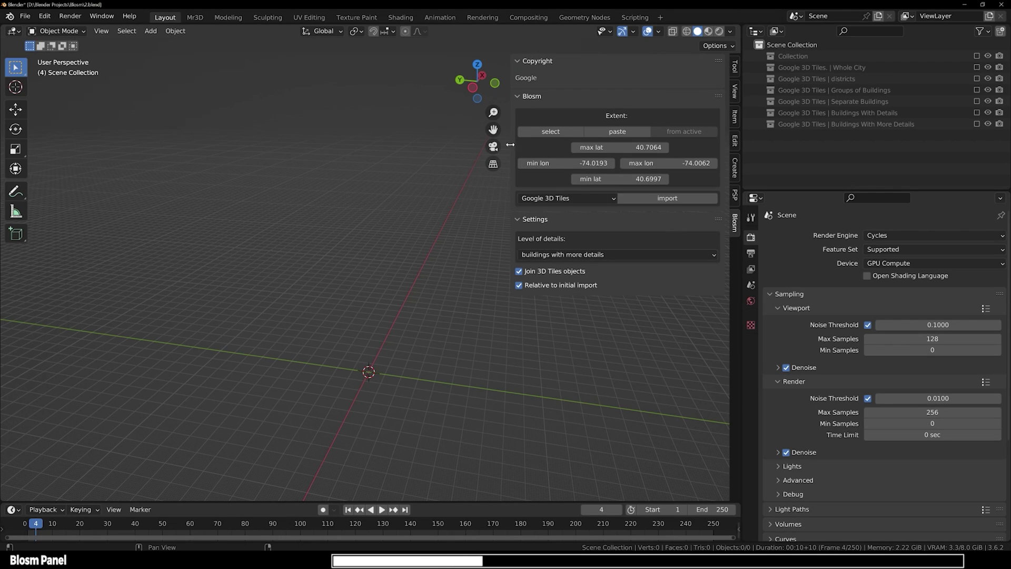
left_click_drag(510, 145, 500, 144)
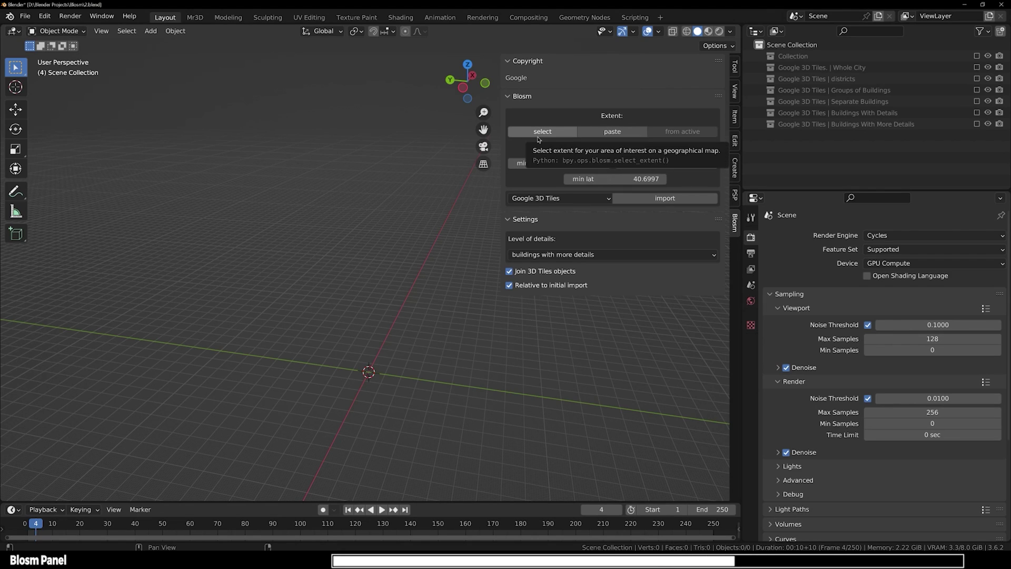
left_click(556, 198)
left_click(548, 199)
left_click(548, 198)
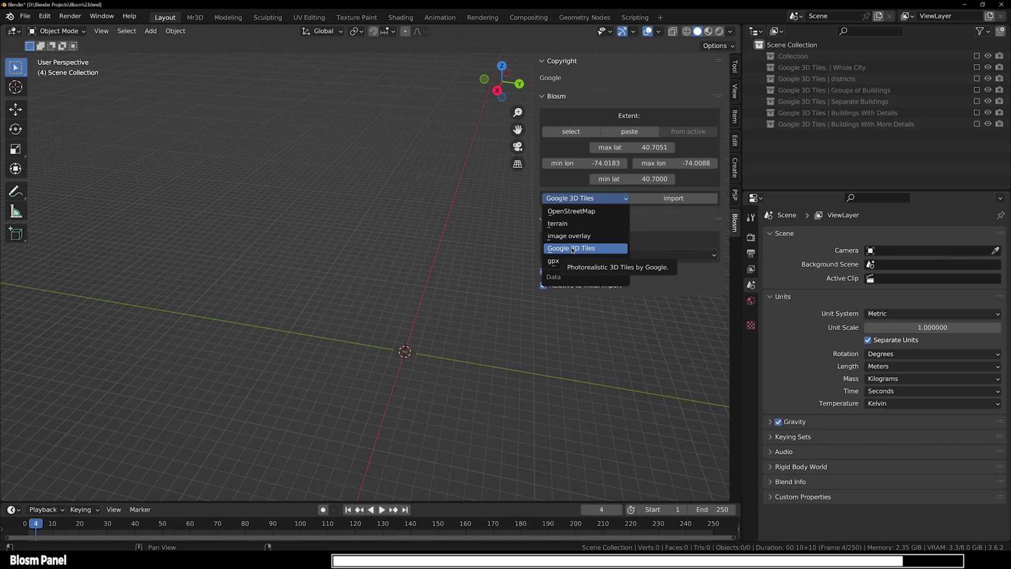
left_click(574, 251)
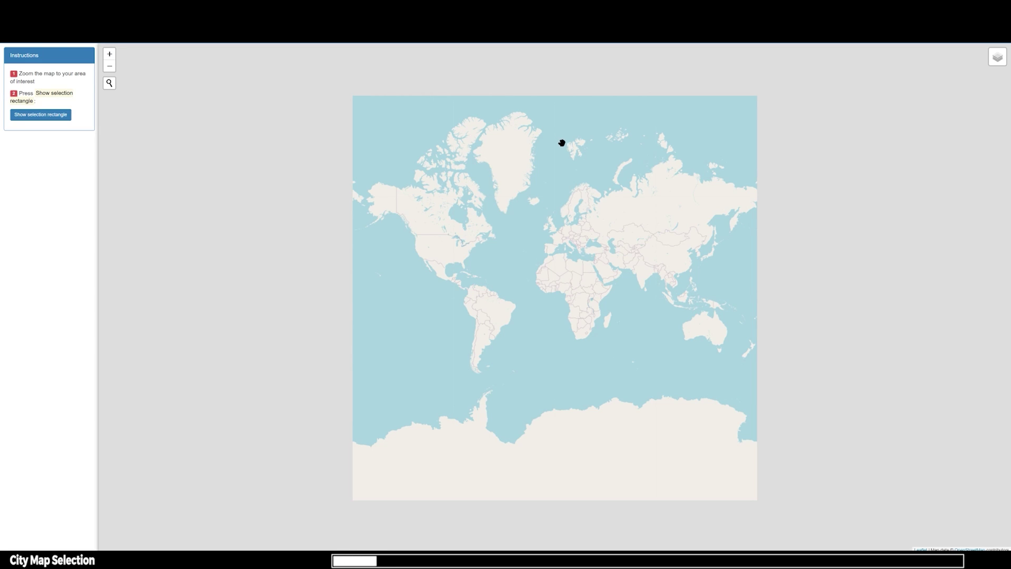
Step: Search the extent map for 'new york' and zoom into Battery Park and Wall Street
left_click(110, 83)
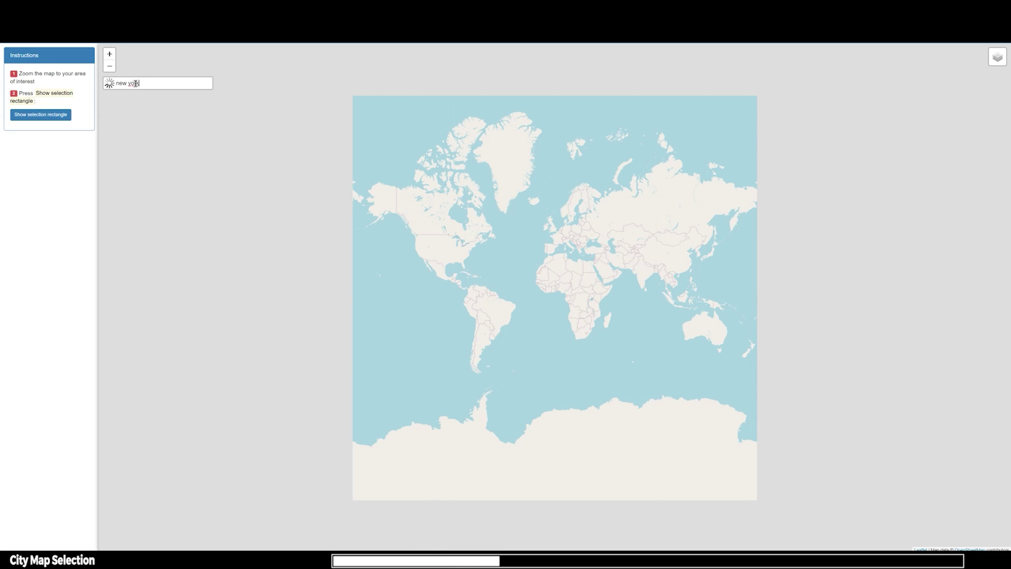
left_click(129, 101)
scroll(563, 298, "up", 2)
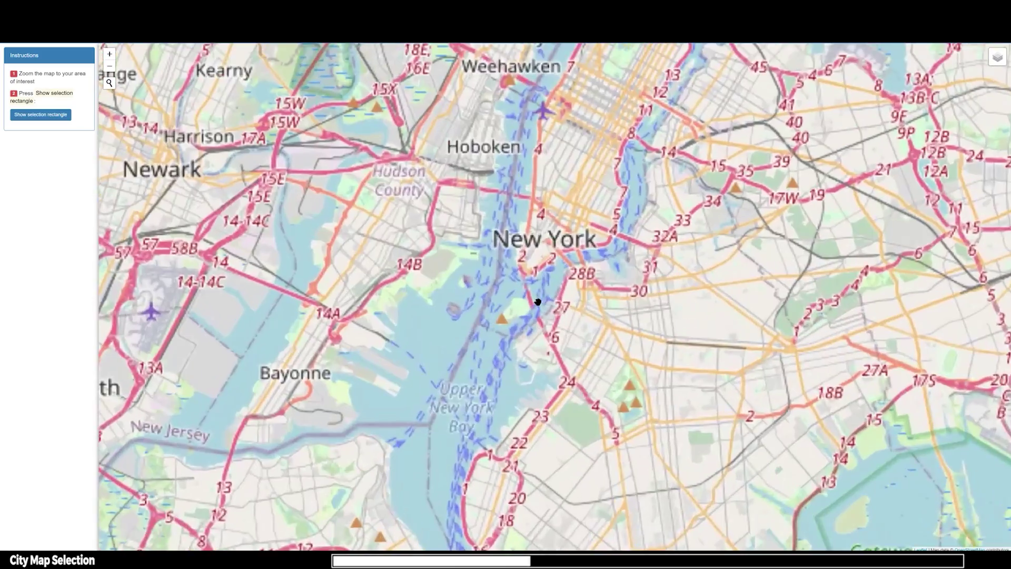
scroll(537, 302, "up", 5)
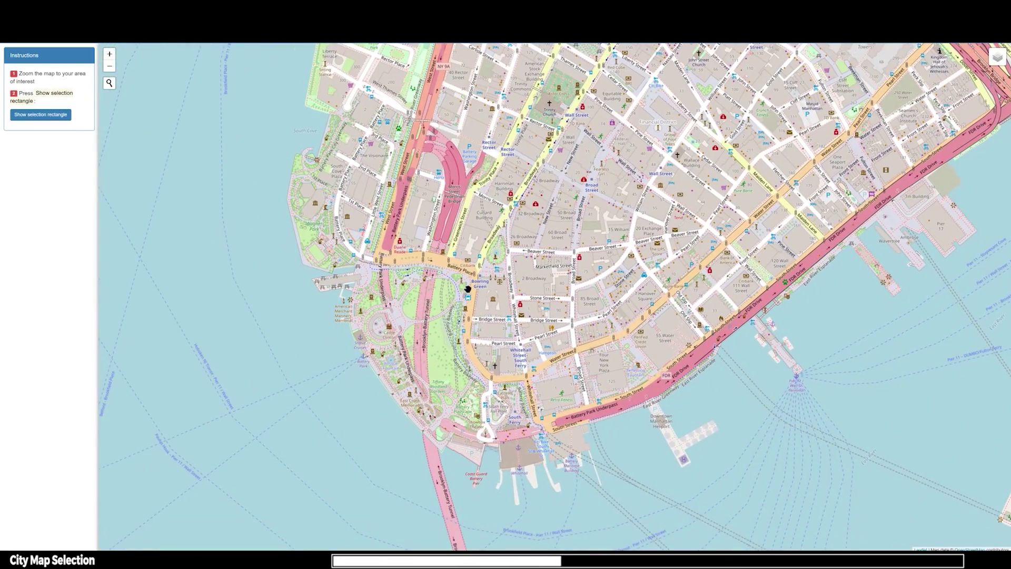
Step: Fit a 1.1 x 0.7 km selection rectangle over Manhattan's southern tip and copy its coordinates
left_click(29, 117)
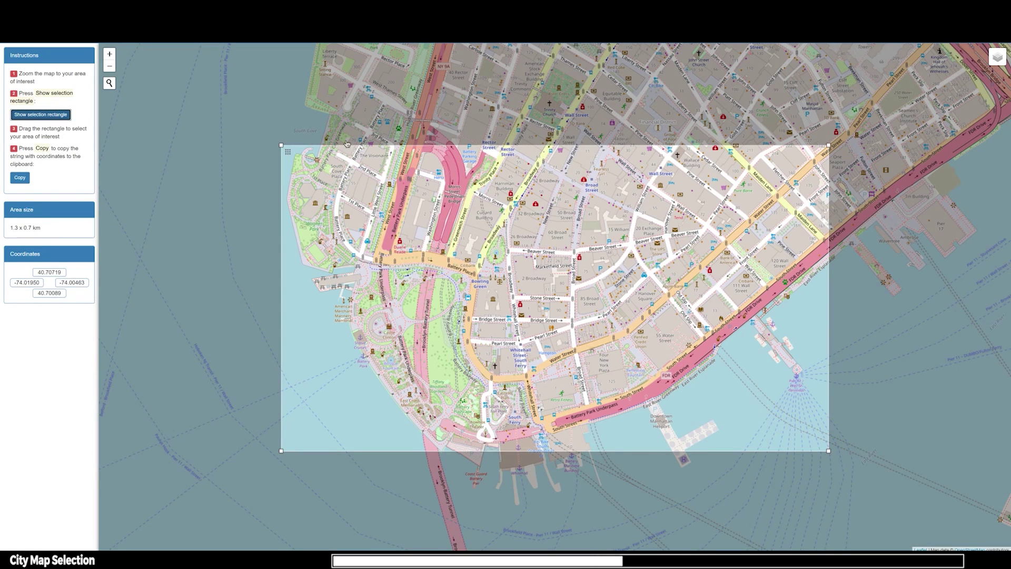
left_click_drag(289, 152, 242, 192)
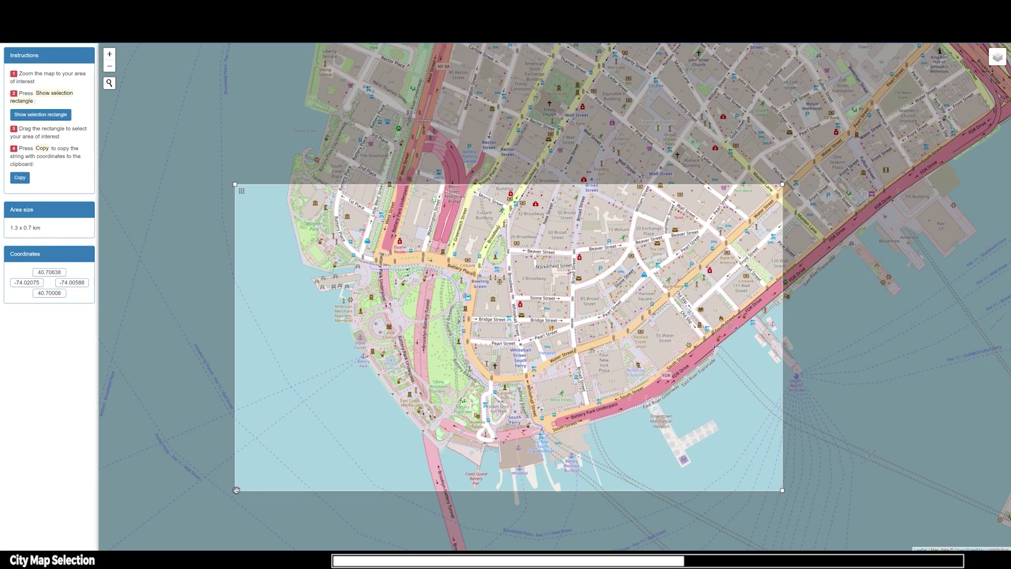
mouse_move(236, 490)
left_mouse_down()
mouse_move(257, 492)
mouse_move(240, 498)
left_mouse_up()
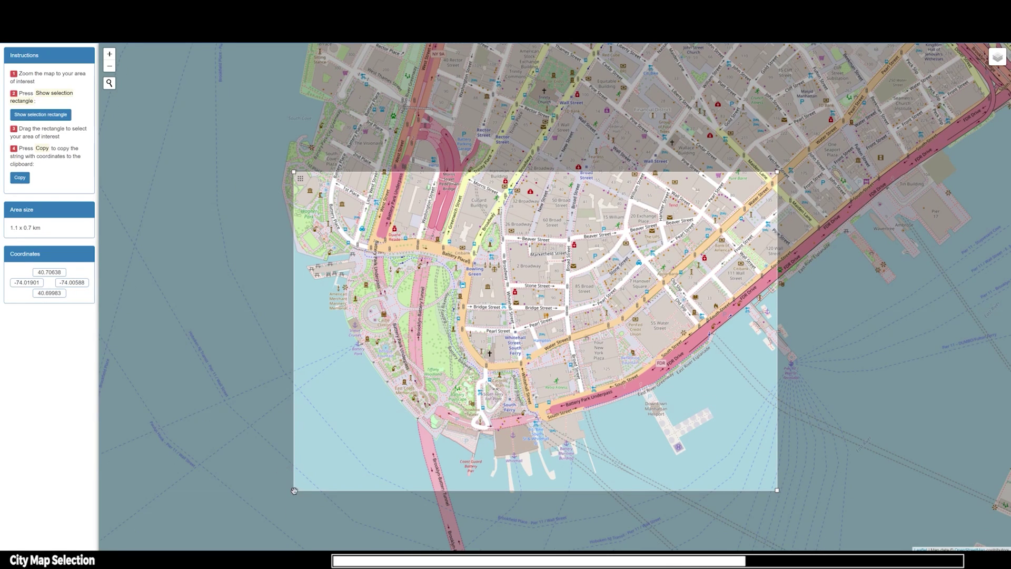
left_click_drag(294, 490, 282, 491)
left_click_drag(777, 491, 760, 494)
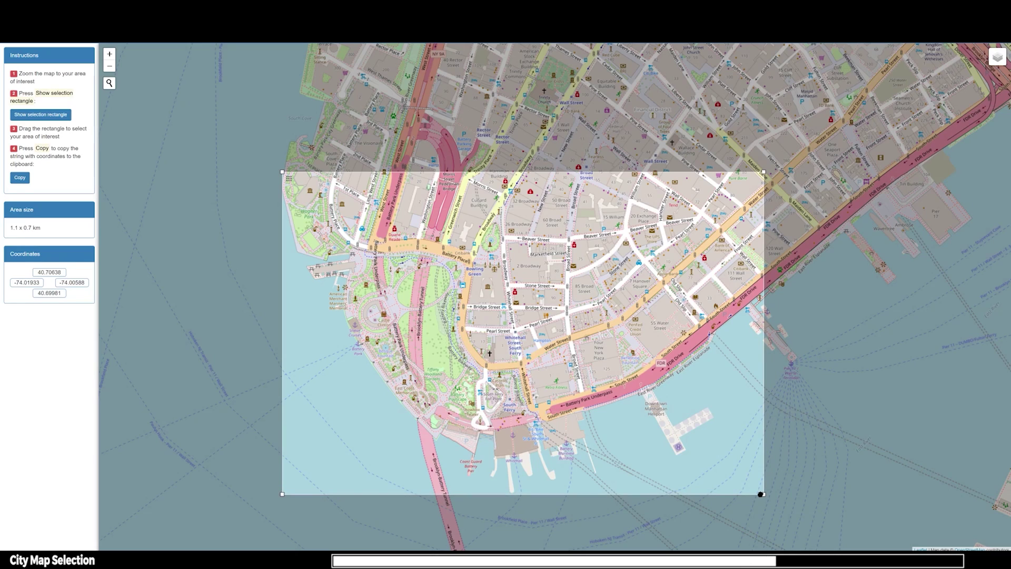
left_click_drag(41, 228, 11, 230)
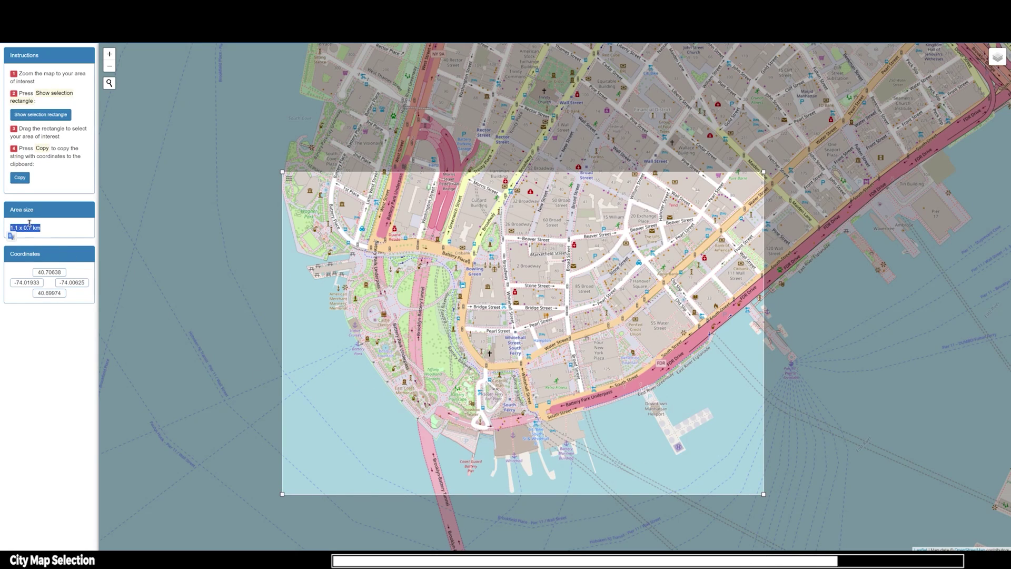
left_click(26, 230)
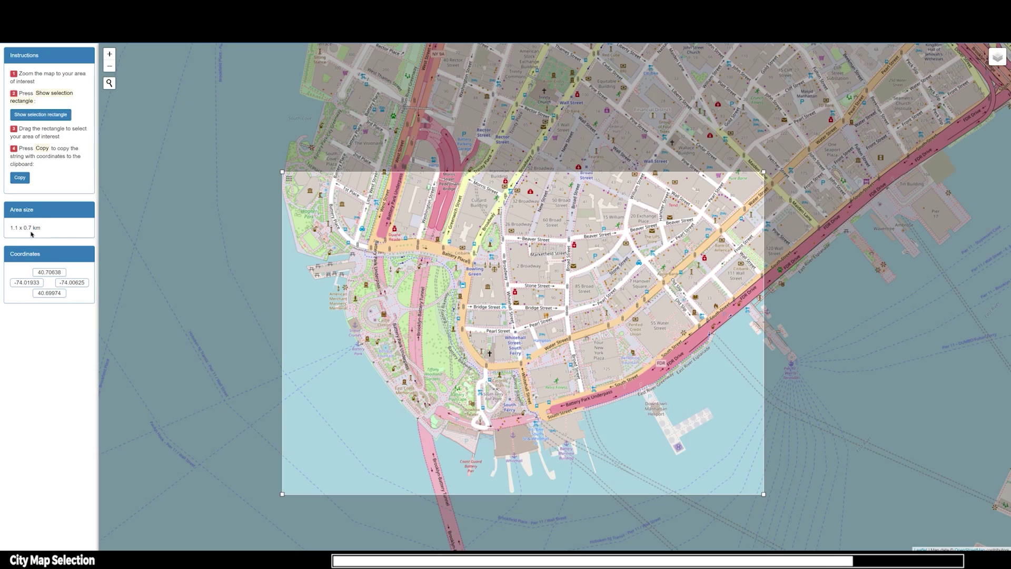
left_click(21, 178)
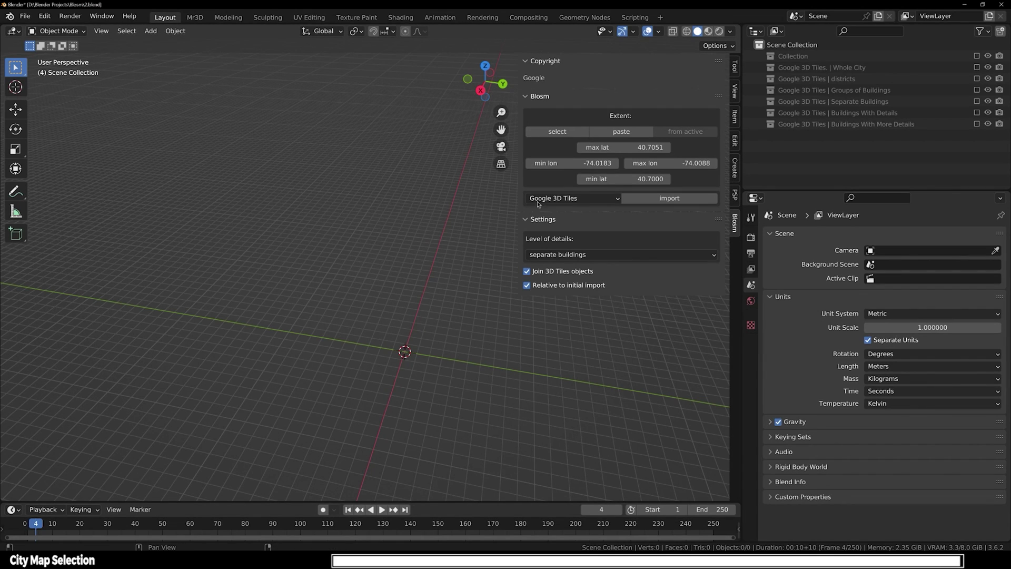
Step: Paste the extent into Blosm (lat 40.6997–40.7064, lon -74.0193 to -74.0062) and widen the sidebar
left_click(621, 132)
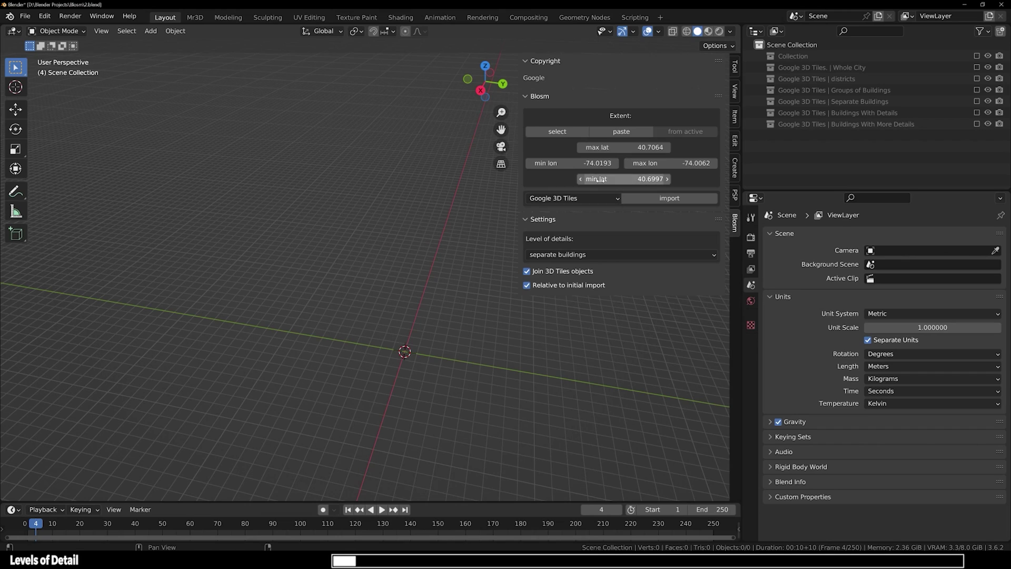
left_click_drag(520, 169, 512, 170)
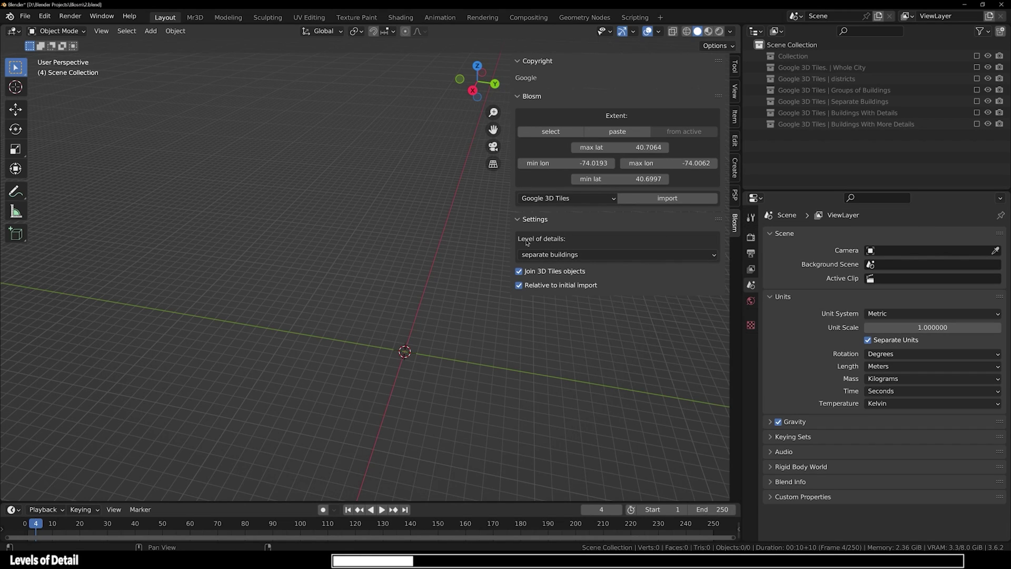
left_click(547, 254)
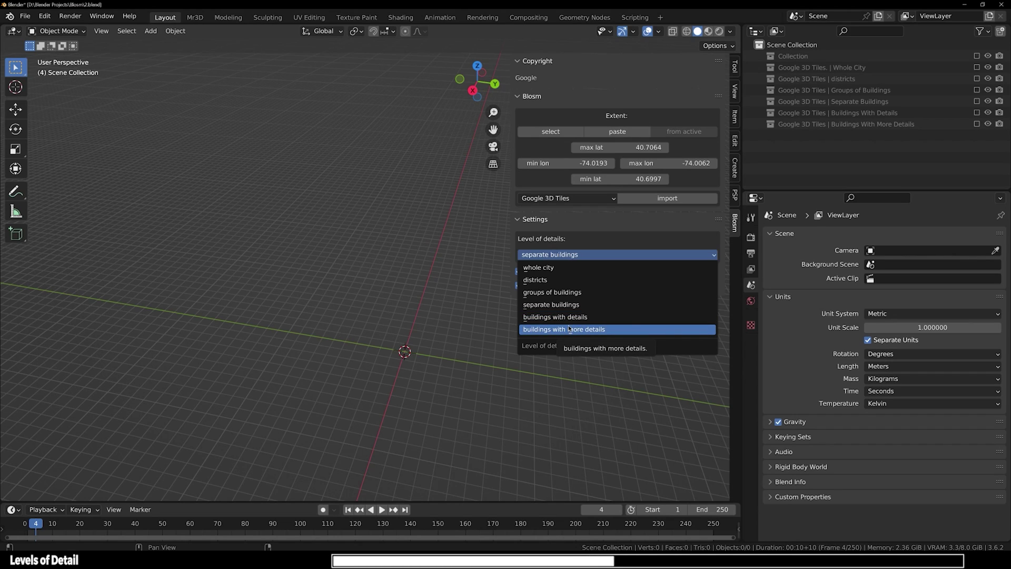
Step: Set Blosm's level of details to 'buildings with more details' and hide the sidebar
left_click(552, 256)
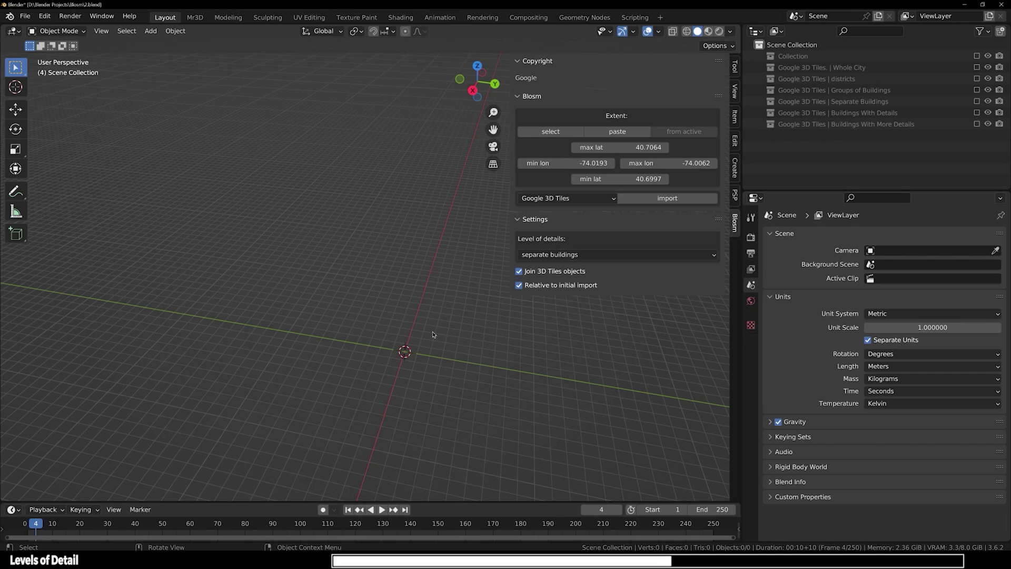
left_click(584, 257)
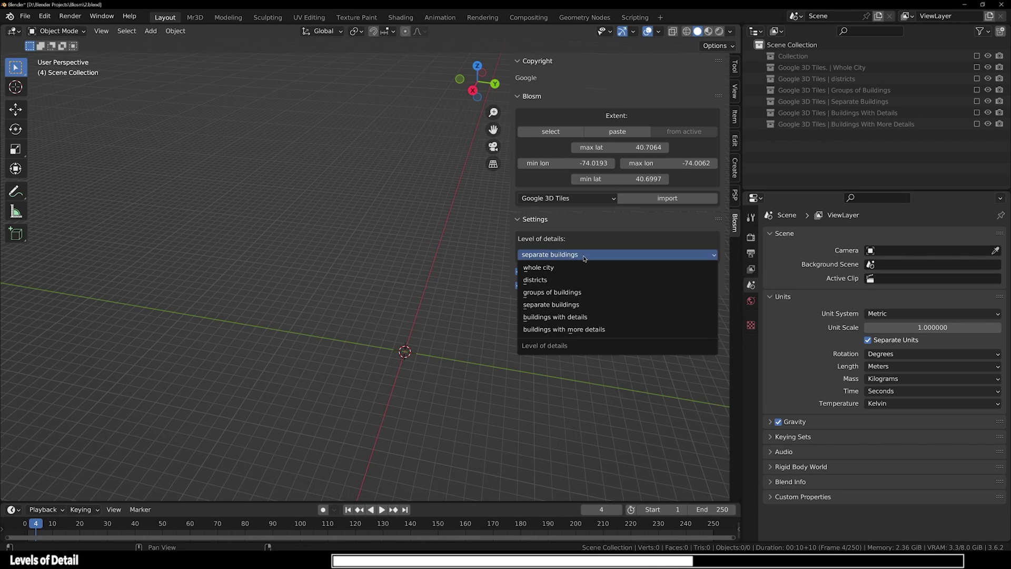
left_click(567, 332)
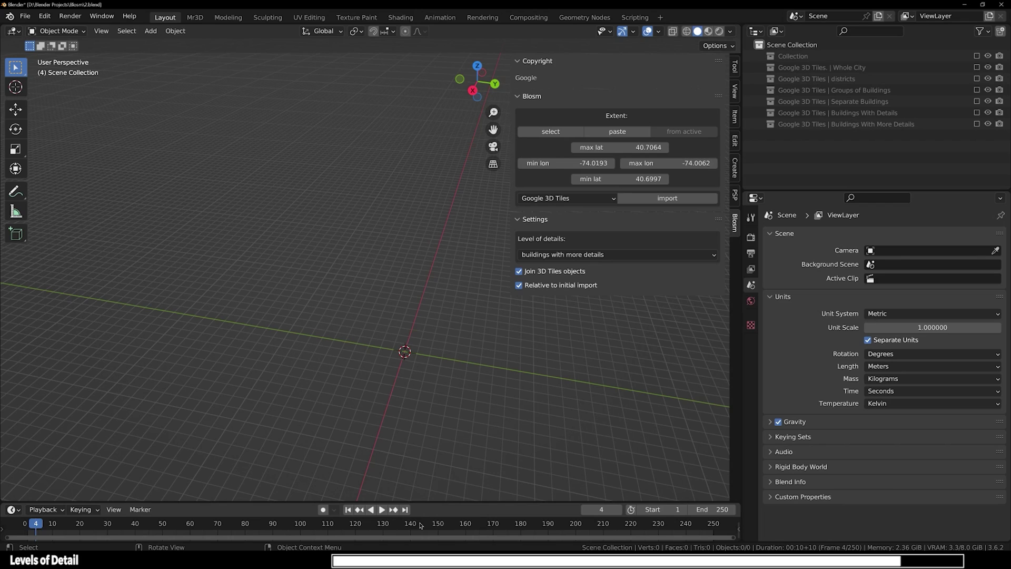
key("n")
middle_click_drag(449, 338, 436, 427)
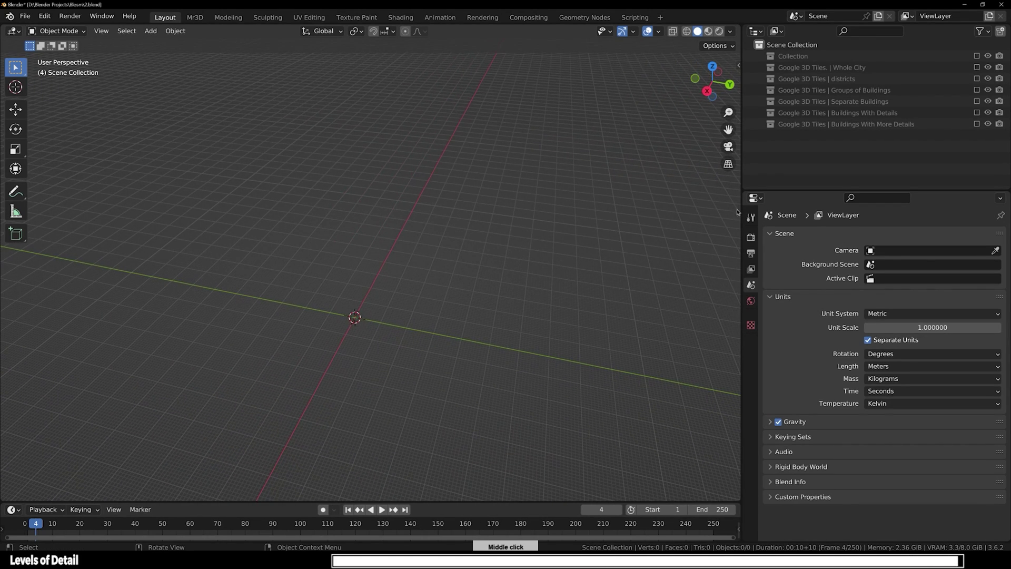
Step: Show the Google 3D Tiles Whole City collection and view lower Manhattan in Rendered shading
left_click(977, 67)
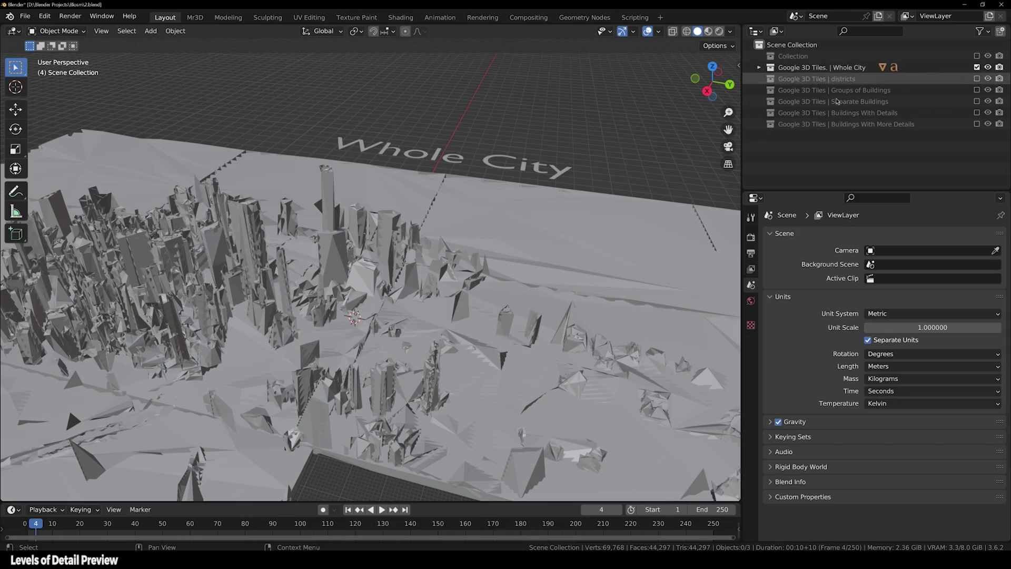
mouse_move(577, 220)
middle_mouse_down()
mouse_move(605, 232)
mouse_move(551, 235)
mouse_move(510, 219)
mouse_move(430, 265)
mouse_move(423, 248)
mouse_move(416, 293)
mouse_move(424, 223)
mouse_move(421, 240)
middle_mouse_up()
key("n")
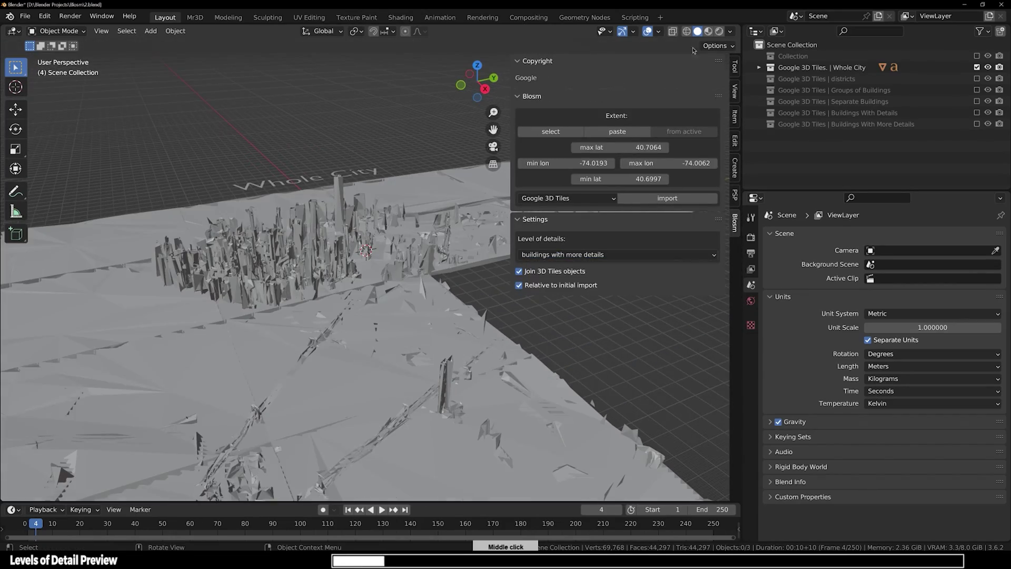
left_click(720, 34)
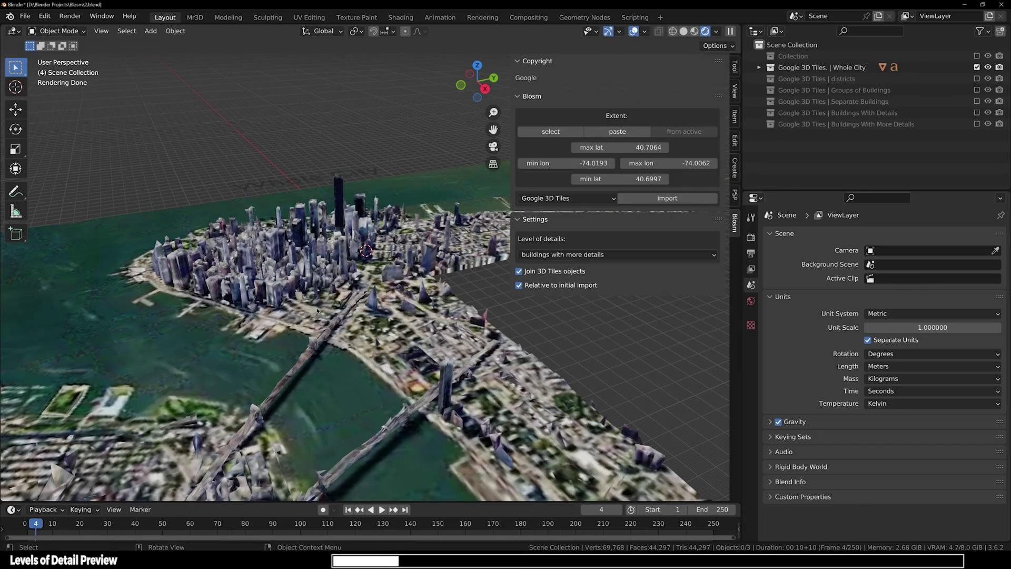
middle_click_drag(345, 322, 382, 309)
scroll(394, 321, "up", 3)
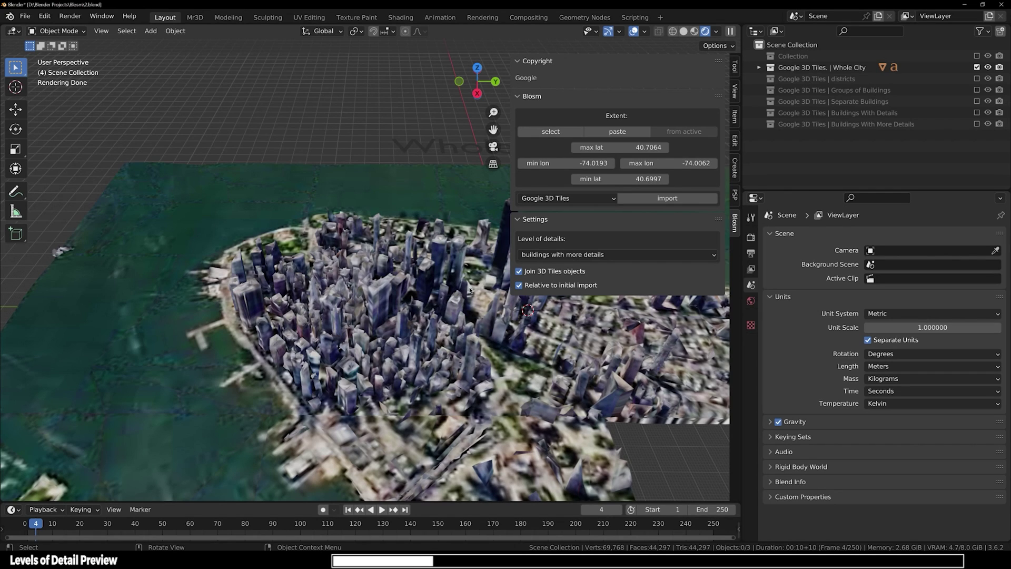
Step: Import Manhattan at the 'districts' level of detail
left_click(541, 254)
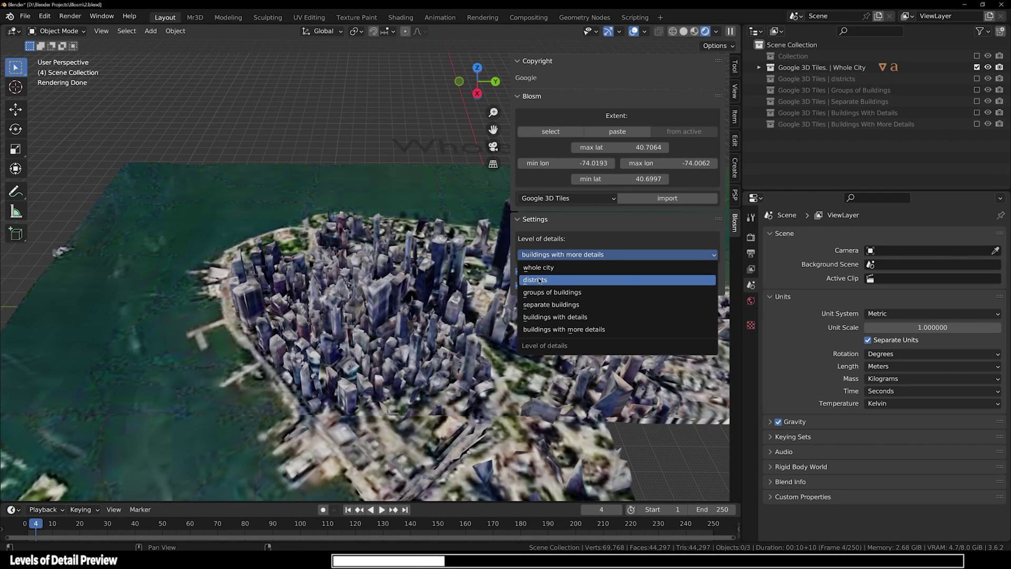
middle_click_drag(412, 304, 416, 334)
scroll(423, 296, "down", 3)
left_click(559, 255)
left_click(558, 279)
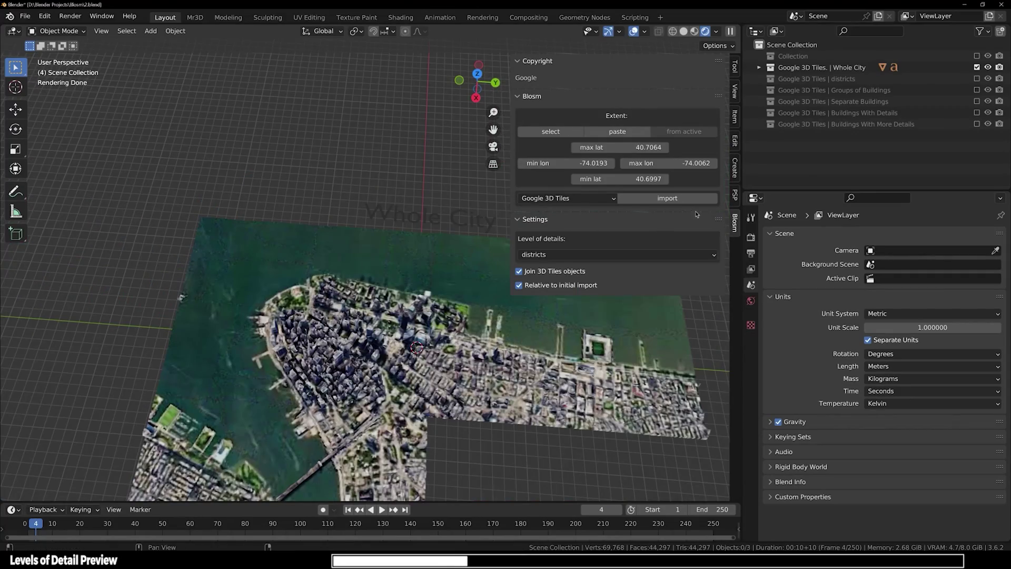
Step: Show the districts tiles collection in the outliner and orbit onto the districts model
left_click(977, 67)
left_click(976, 79)
scroll(273, 309, "down", 1)
left_click(976, 67)
middle_click_drag(221, 352, 279, 316)
middle_click_drag(204, 316, 340, 292, "shift")
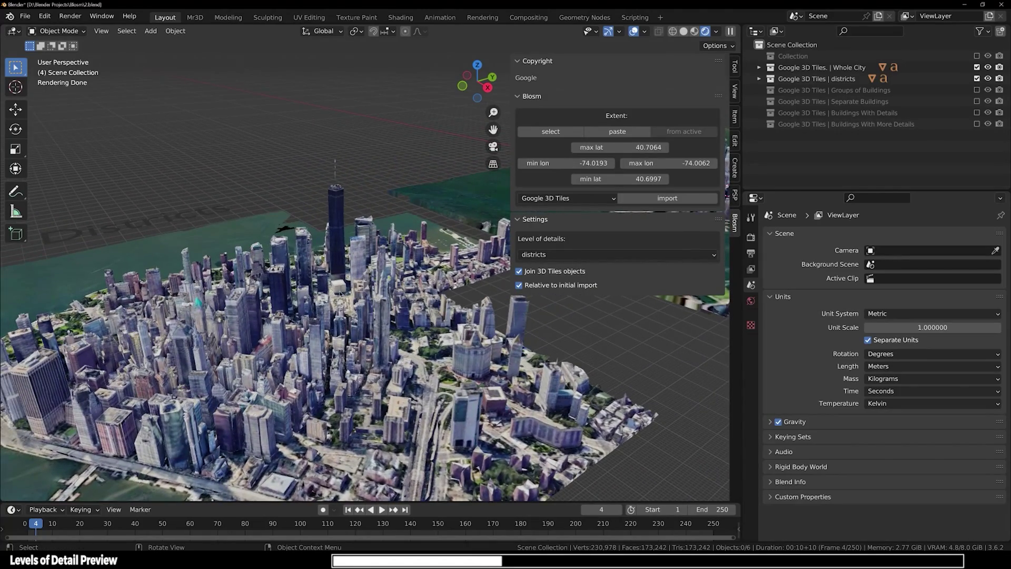
middle_click_drag(350, 336, 355, 307, "shift")
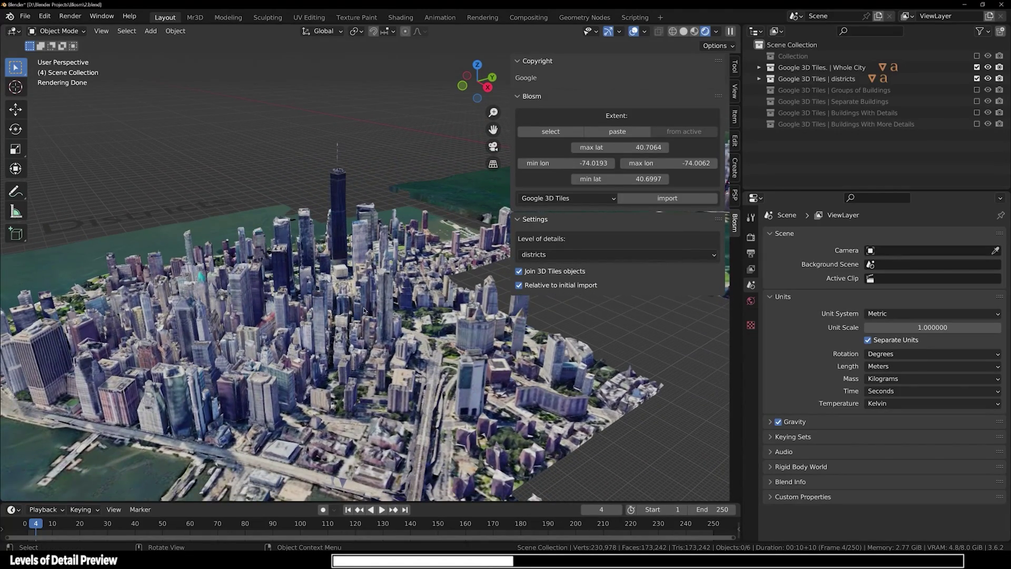
scroll(365, 311, "down", 6)
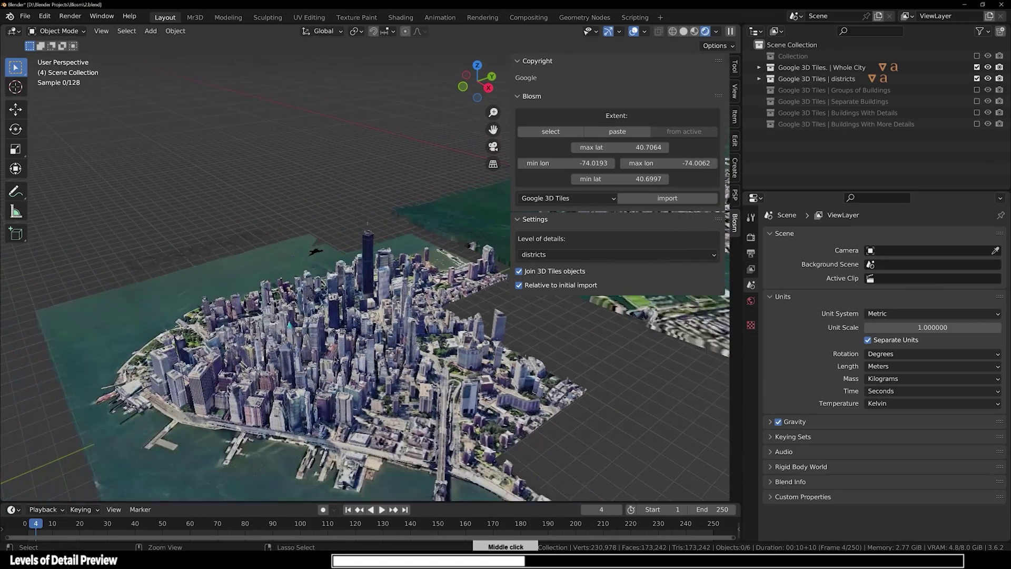
Step: Select then deselect the districts mesh, zoom in, and reopen the Level of details list
left_click(357, 384)
left_click(305, 208)
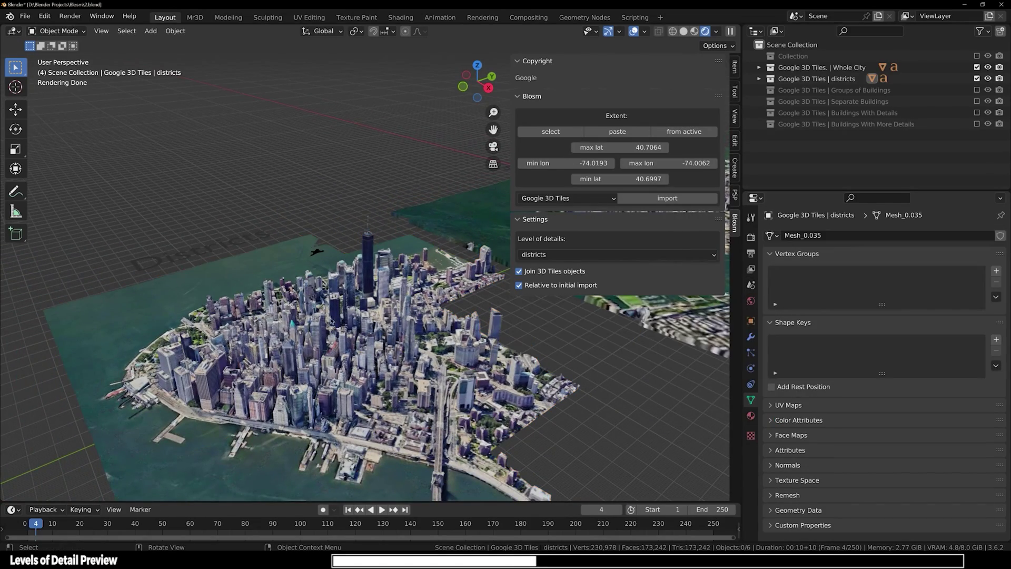
scroll(325, 296, "up", 3)
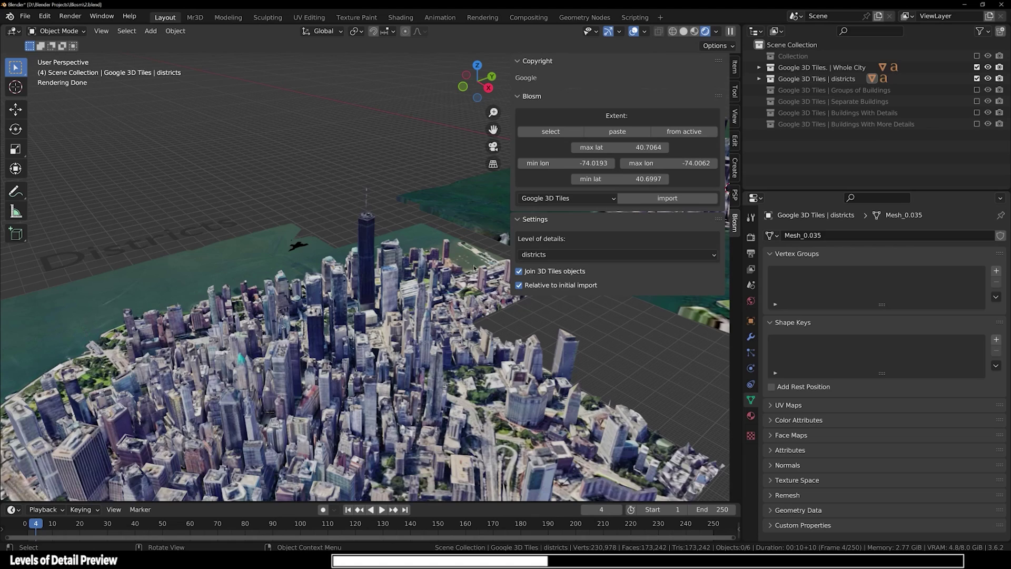
left_click(543, 257)
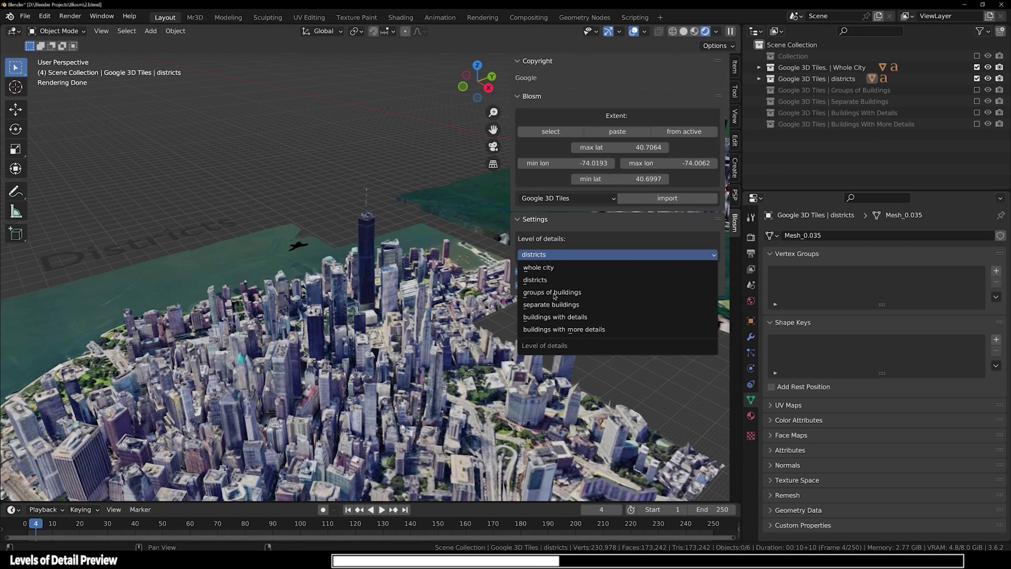
Step: Switch the level of details to 'groups of buildings' and inspect lower Manhattan up close
left_click(545, 293)
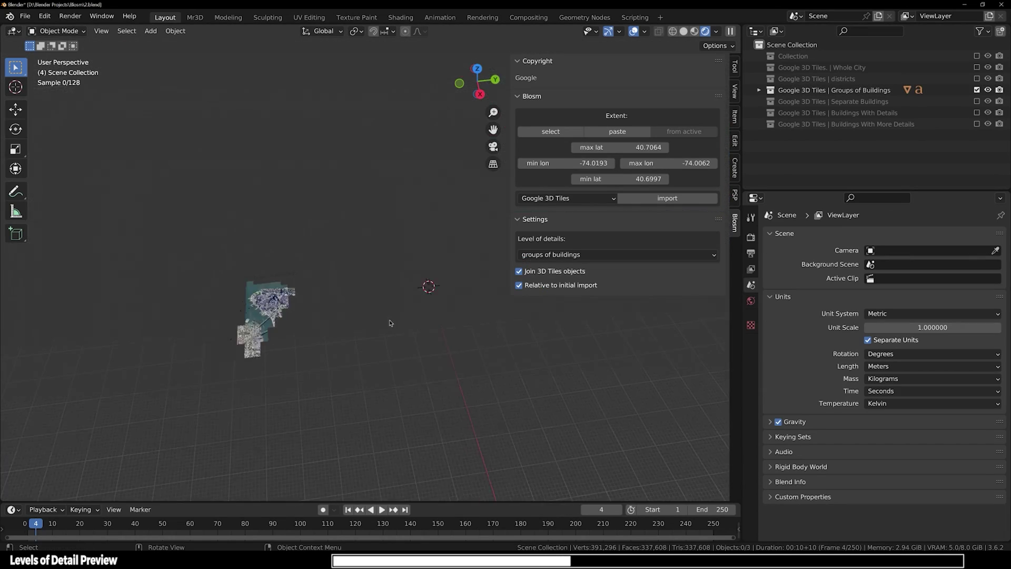
middle_click_drag(325, 296, 306, 303)
left_click(305, 315)
left_click(326, 227)
scroll(306, 295, "down", 4)
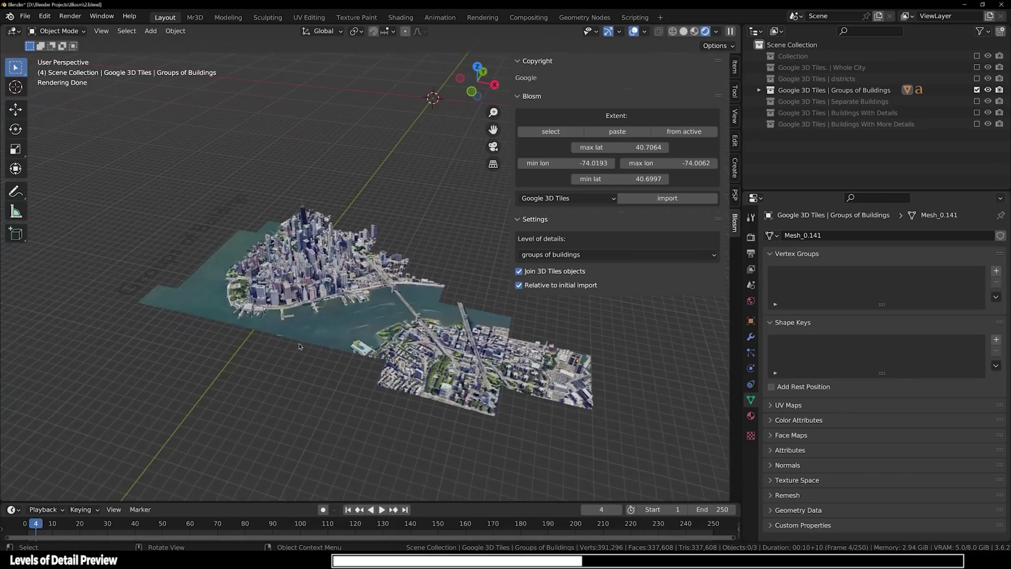
scroll(305, 295, "up", 1)
middle_click_drag(380, 318, 444, 338)
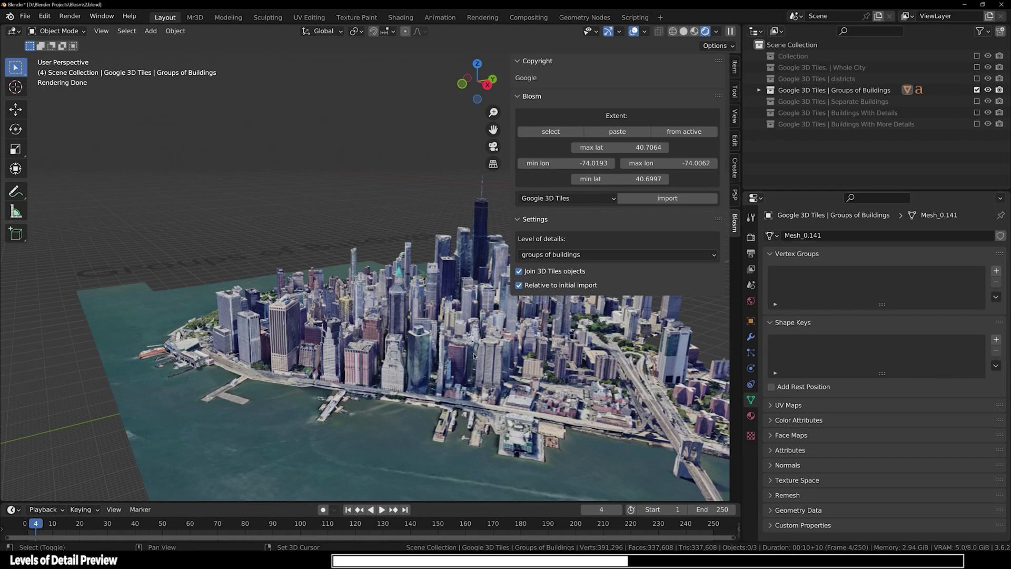
middle_click_drag(474, 356, 537, 264)
Step: Set level of details to 'separate buildings', enable the Separate Buildings collection, and orbit over the city
left_click(537, 256)
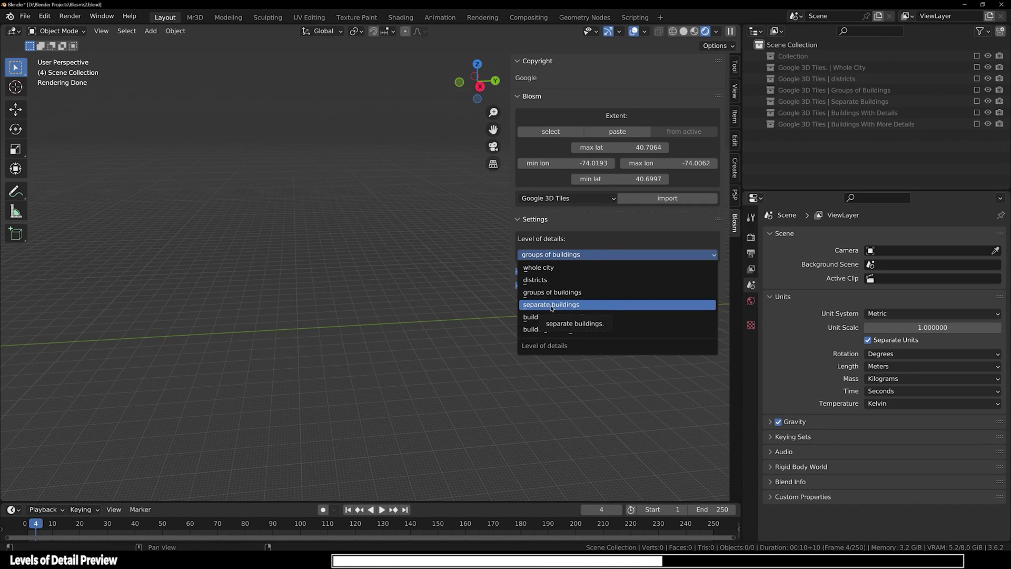
left_click(552, 305)
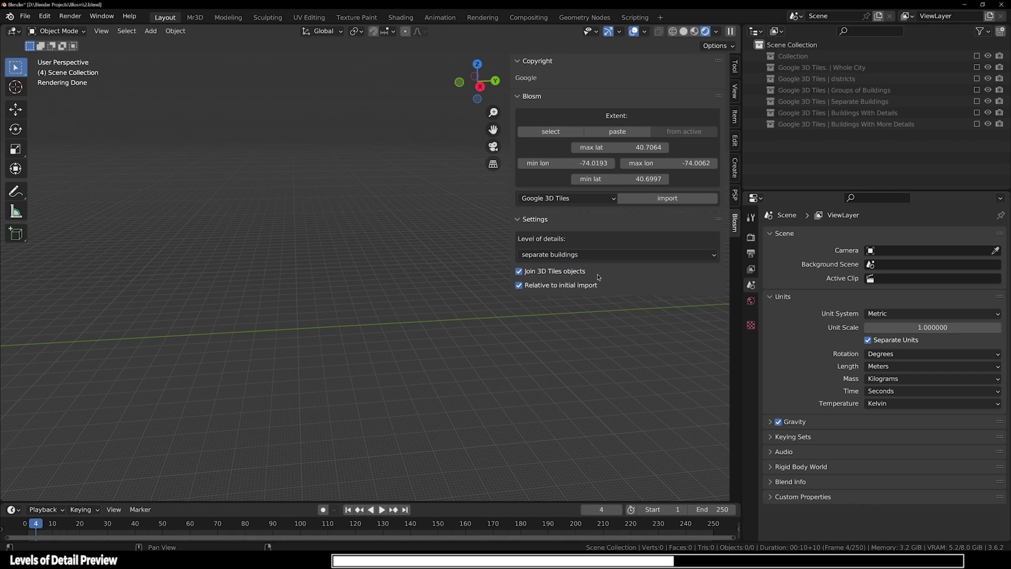
left_click(977, 102)
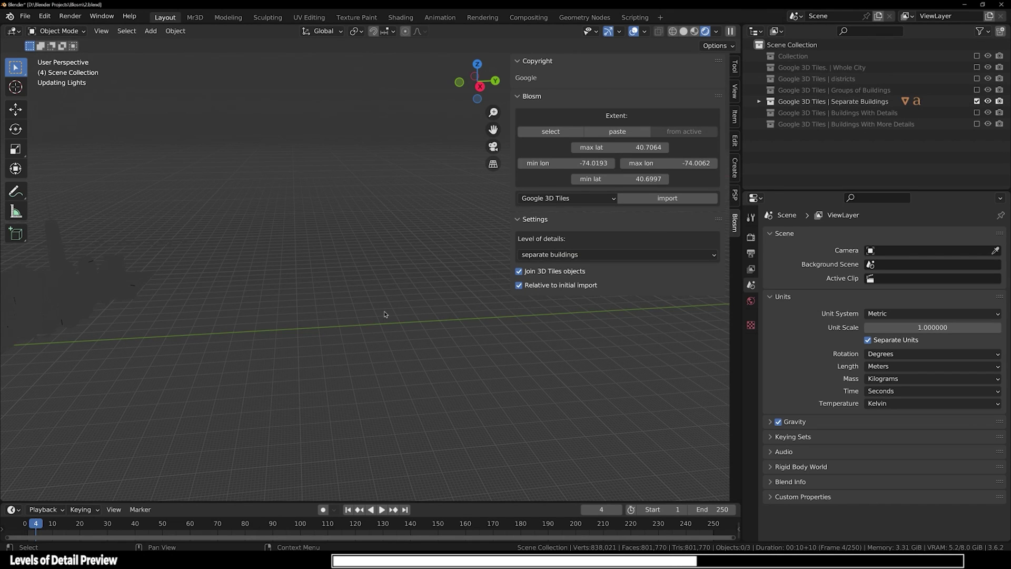
scroll(350, 324, "down", 2)
middle_click_drag(309, 332, 421, 312)
middle_click_drag(421, 312, 468, 306, "shift")
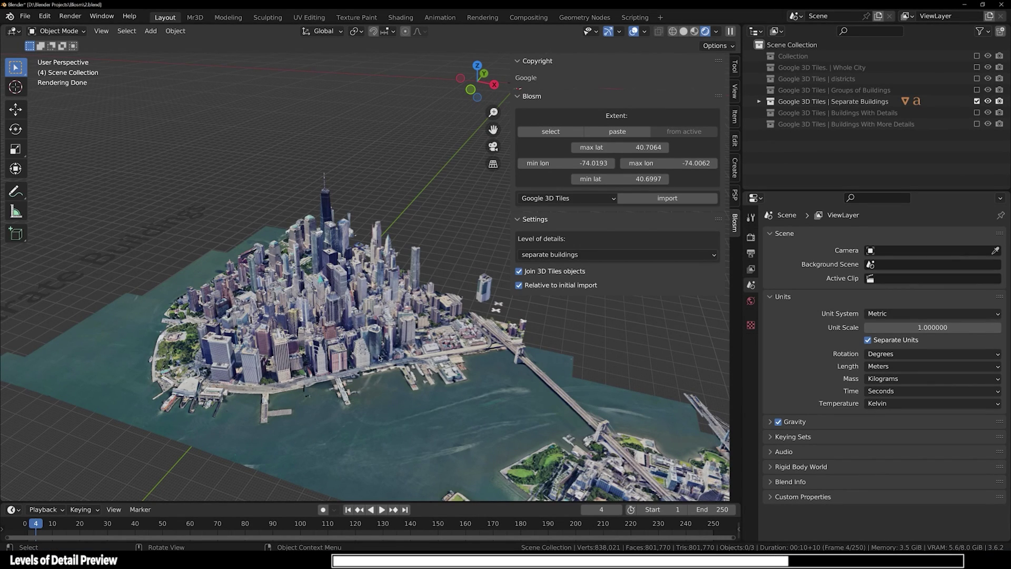
middle_click_drag(379, 358, 381, 338)
scroll(381, 338, "up", 3)
scroll(381, 338, "down", 3)
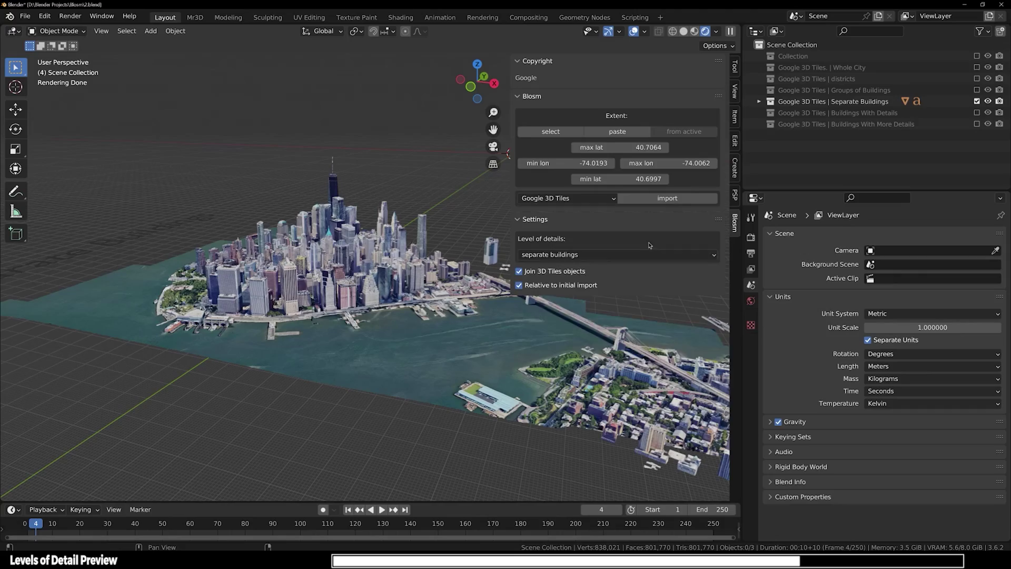
Step: Choose 'buildings with details', compare views of the waterfront and bridge, then hide that collection
left_click(649, 252)
left_click(589, 333)
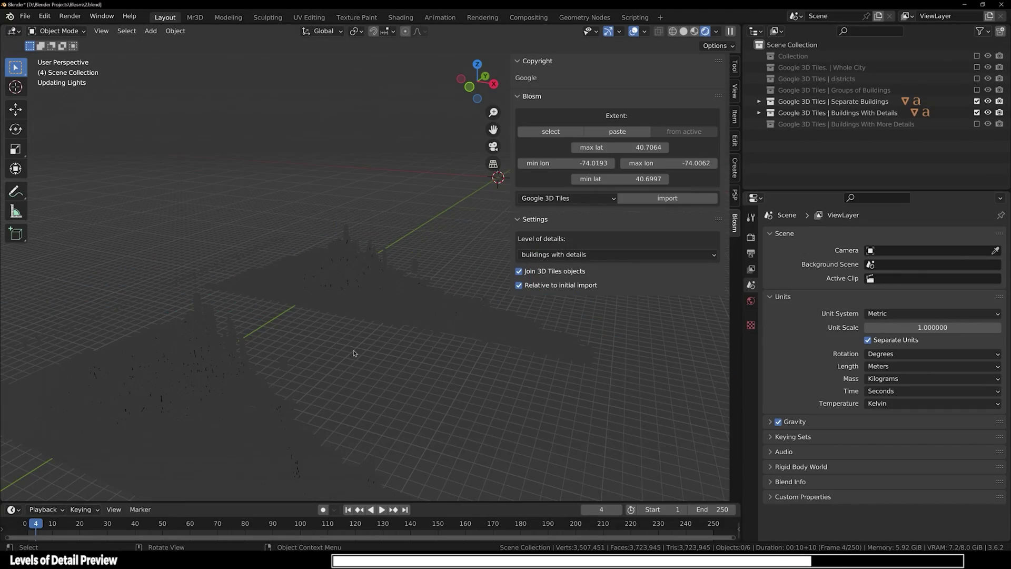
scroll(355, 353, "up", 4)
middle_click_drag(237, 389, 274, 429, "shift")
middle_click_drag(274, 429, 265, 431)
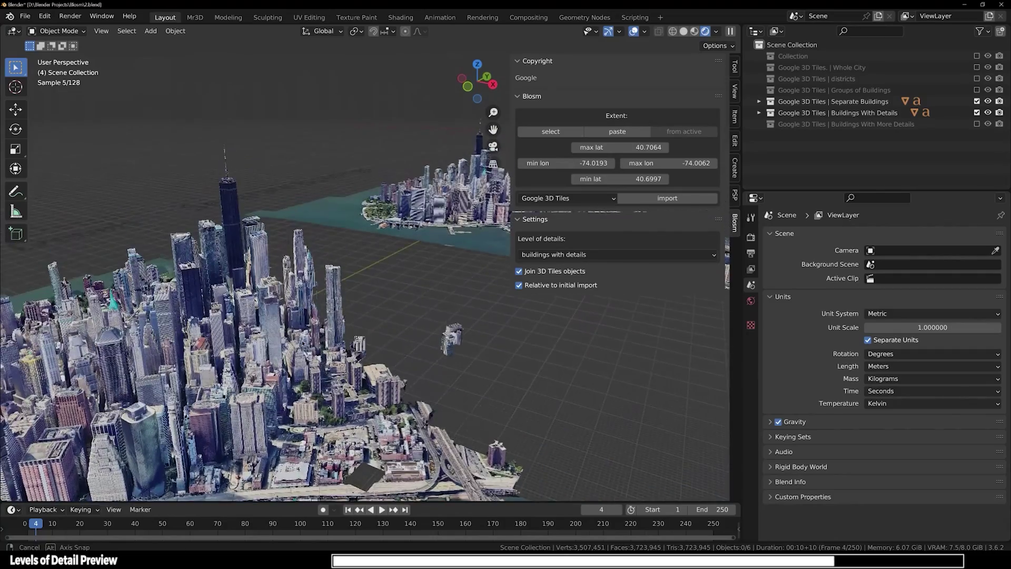
middle_click_drag(342, 300, 371, 290)
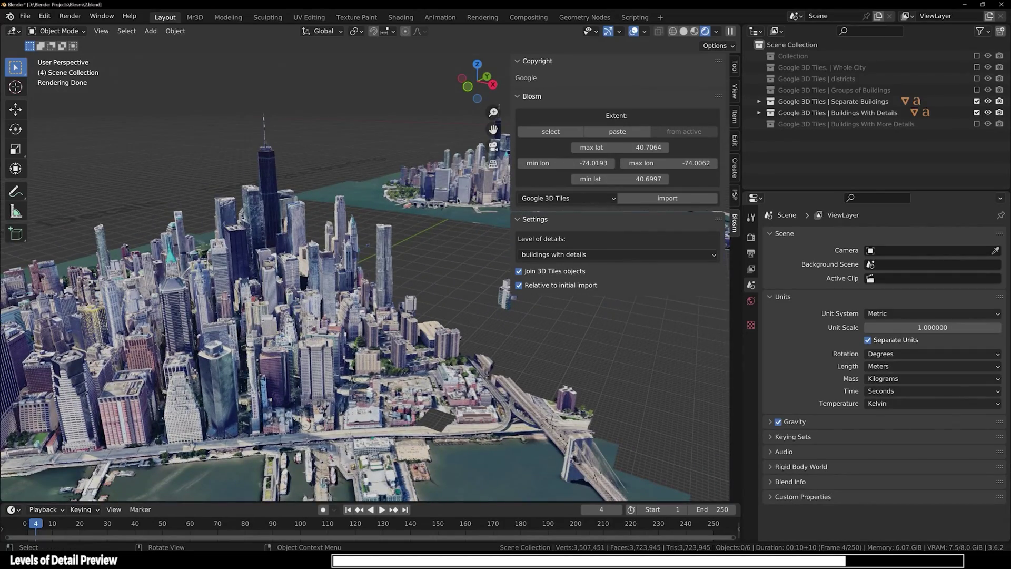
left_click(977, 113)
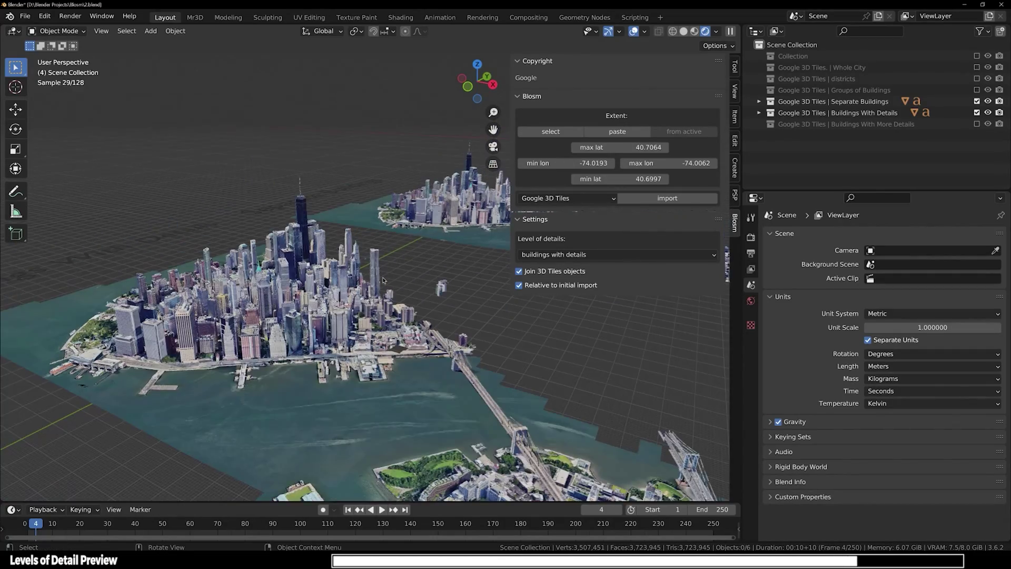
Step: Set level of details to 'buildings with more details' and enable the Buildings With More Details collection
left_click(556, 254)
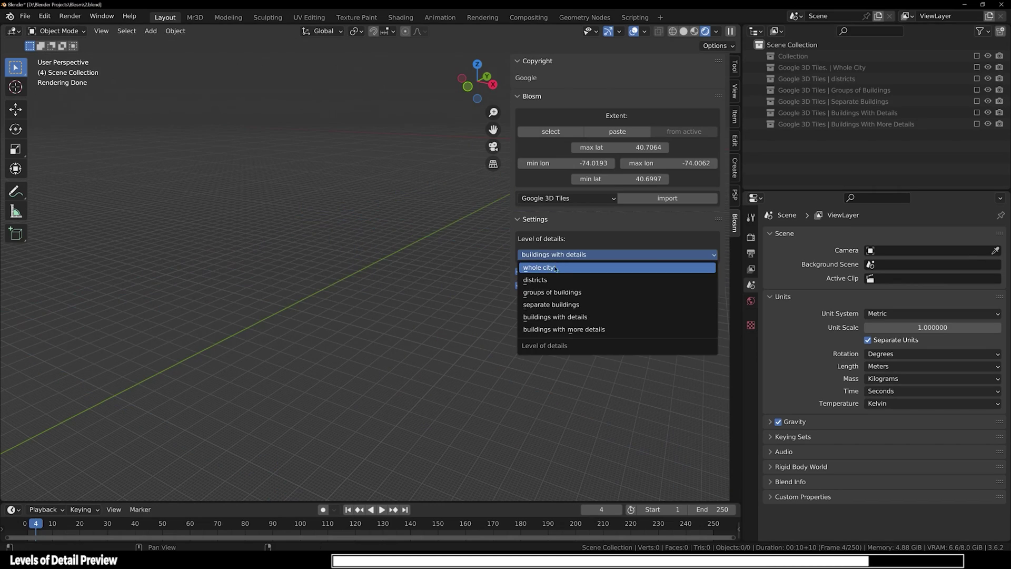
left_click(580, 327)
left_click(977, 123)
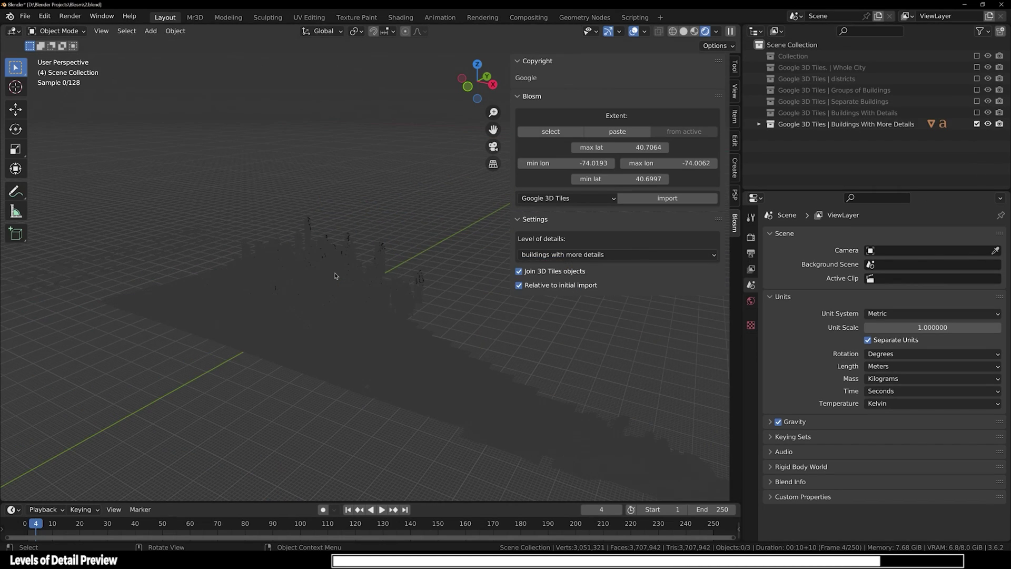
mouse_move(342, 276)
middle_mouse_down()
mouse_move(357, 272)
mouse_move(353, 279)
middle_mouse_up()
scroll(353, 279, "up", 5)
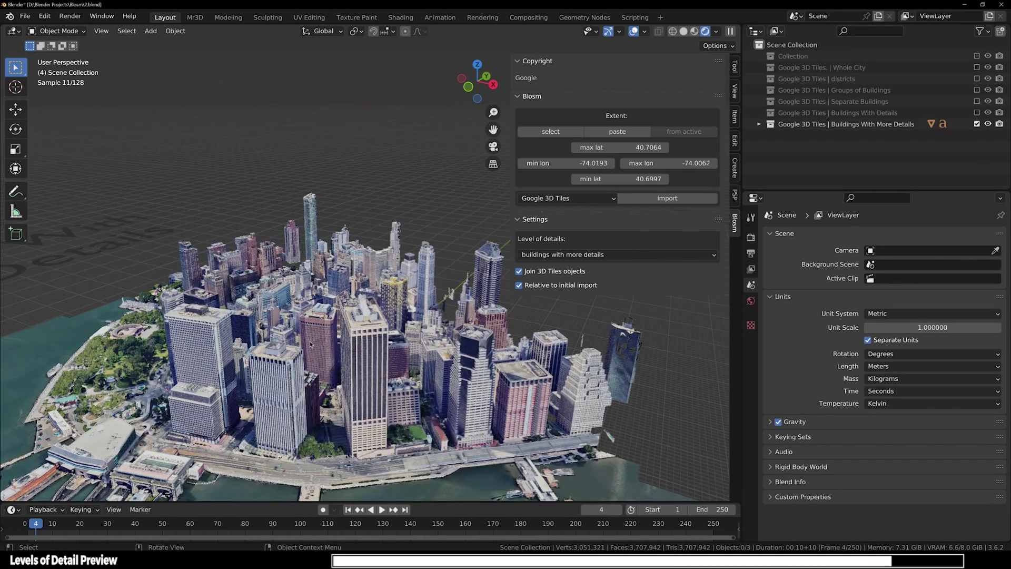
Step: Frame the view on the detailed city mesh, hide the Blosm sidebar, and orbit around lower Manhattan
left_click(316, 310)
key("KP_Decimal")
scroll(289, 345, "up", 5)
middle_click_drag(286, 349, 410, 292)
key("n")
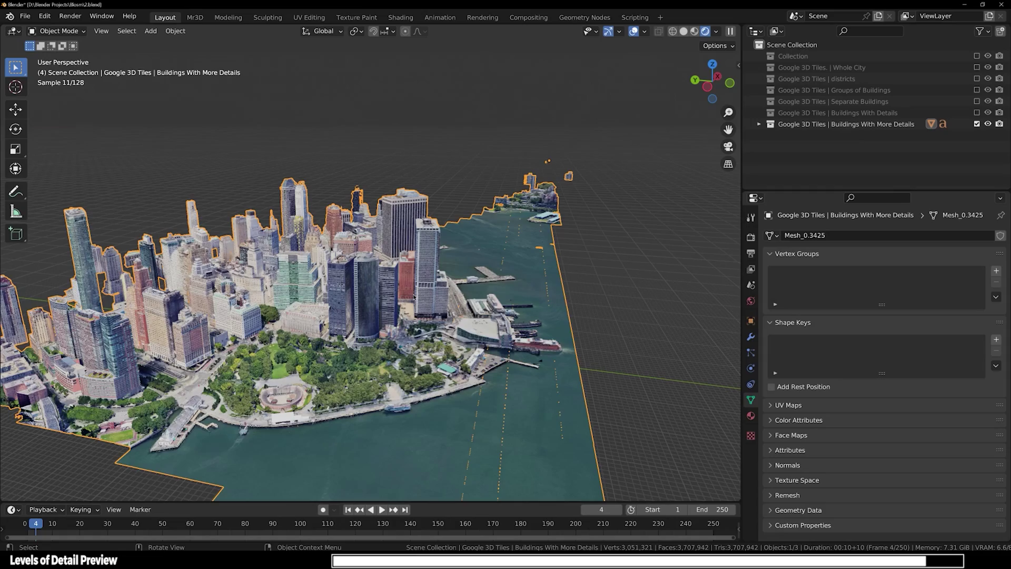
middle_click_drag(453, 385, 385, 349)
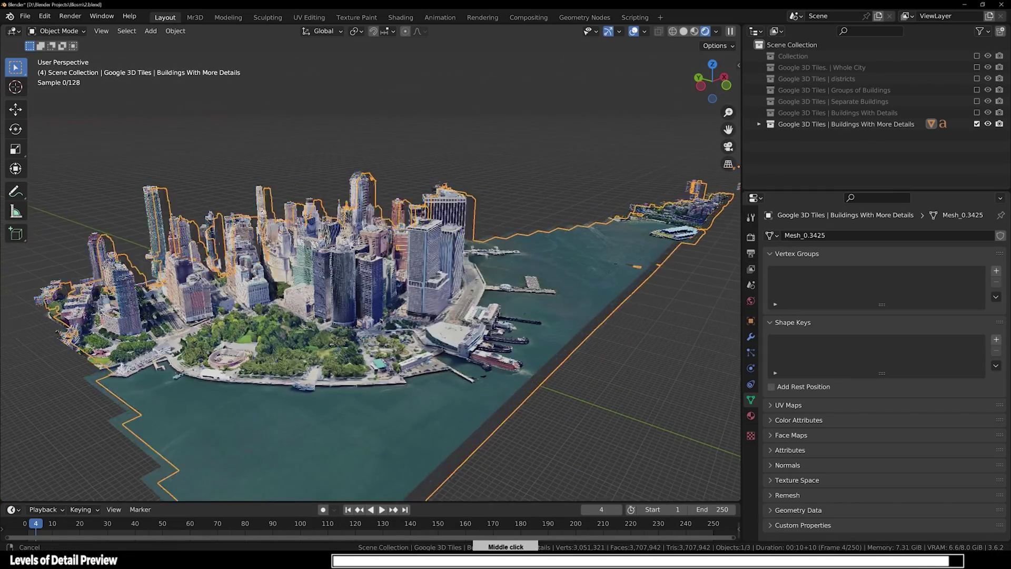
middle_click_drag(336, 301, 392, 299, "shift")
scroll(392, 299, "up", 1)
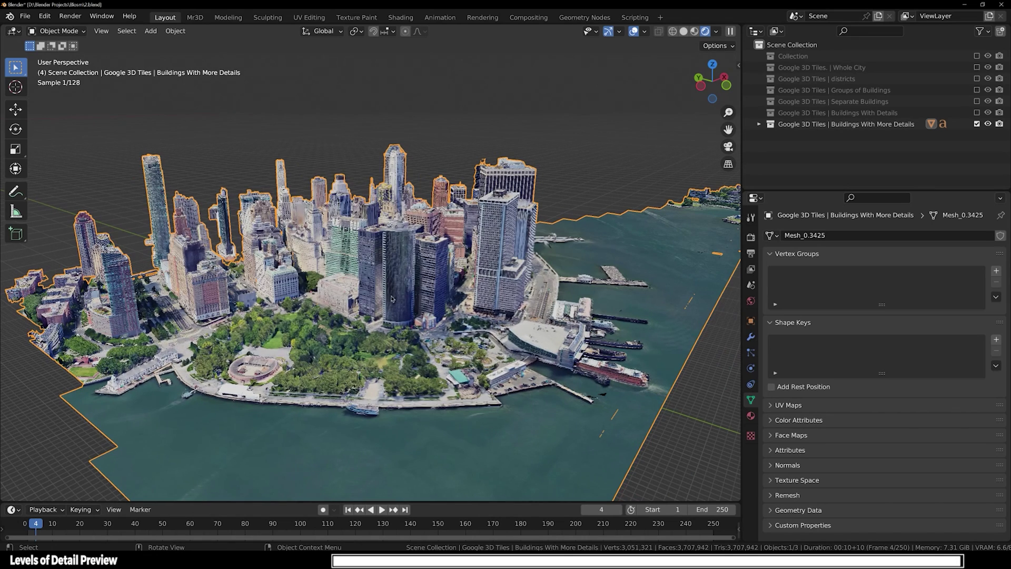